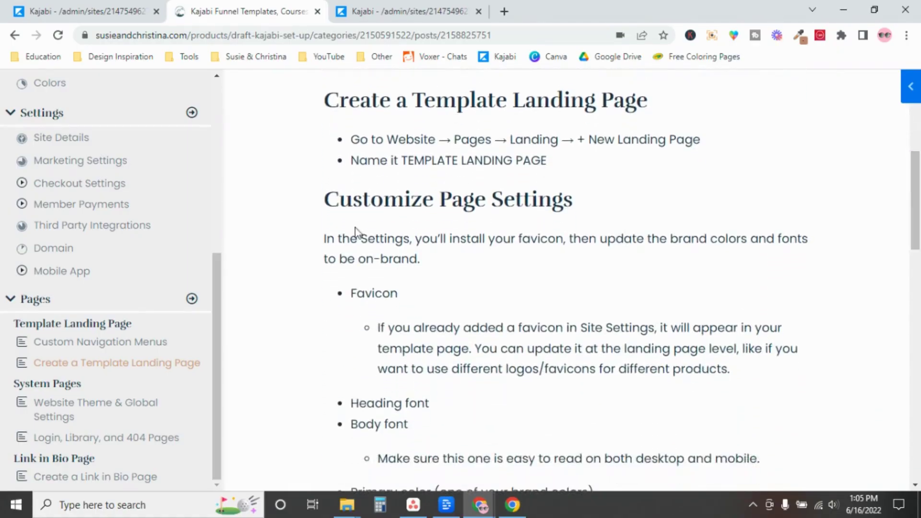
Start a new landing page from the Blank template and type the title 'TEMPLATE LADNING'.
left_click(377, 12)
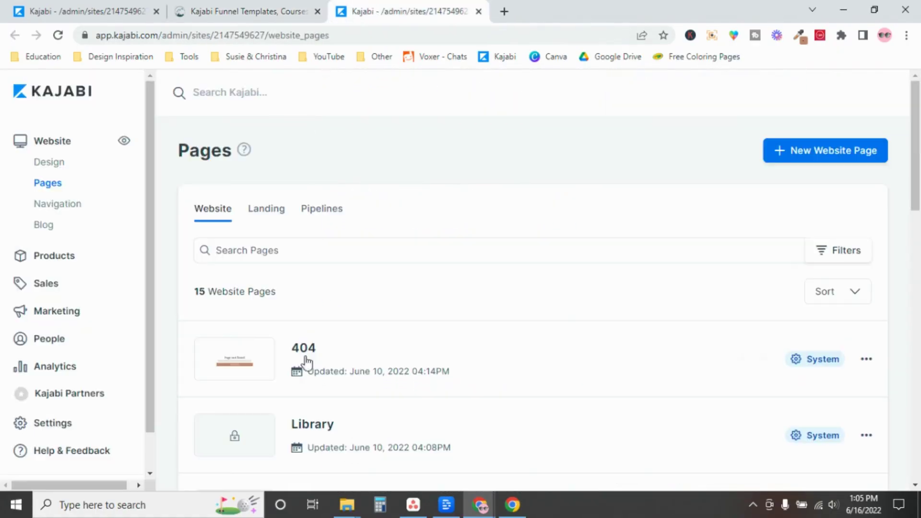
left_click(277, 209)
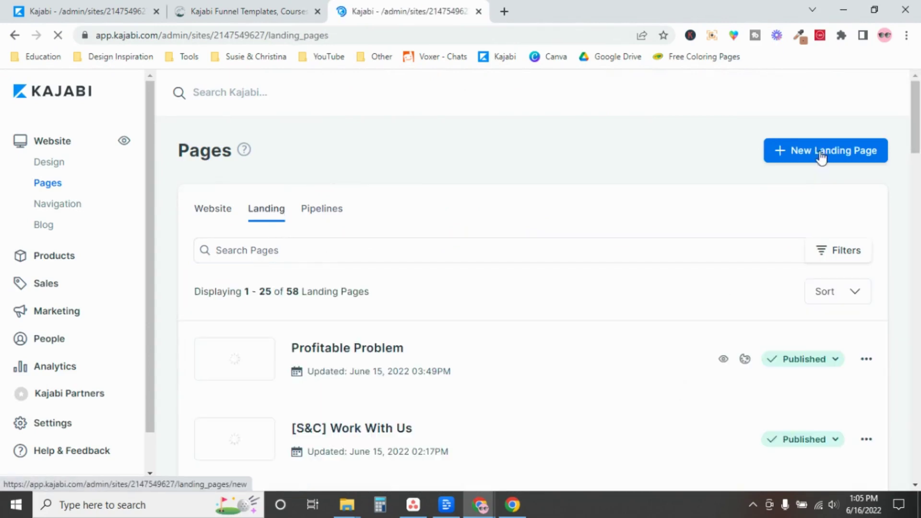
left_click(822, 156)
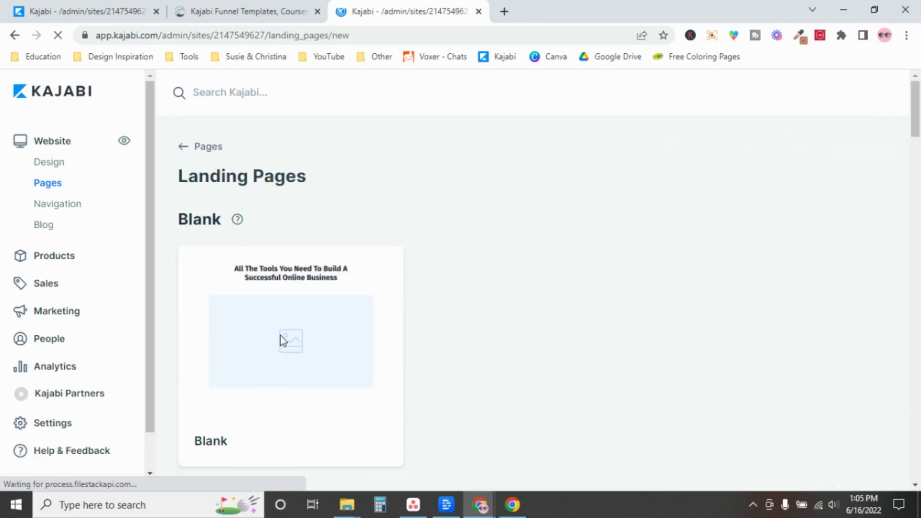
left_click(281, 337)
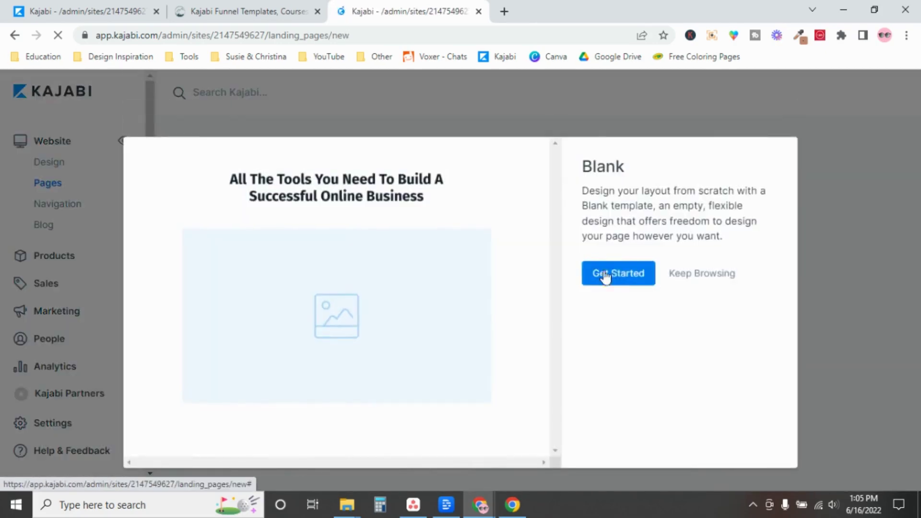
left_click(617, 275)
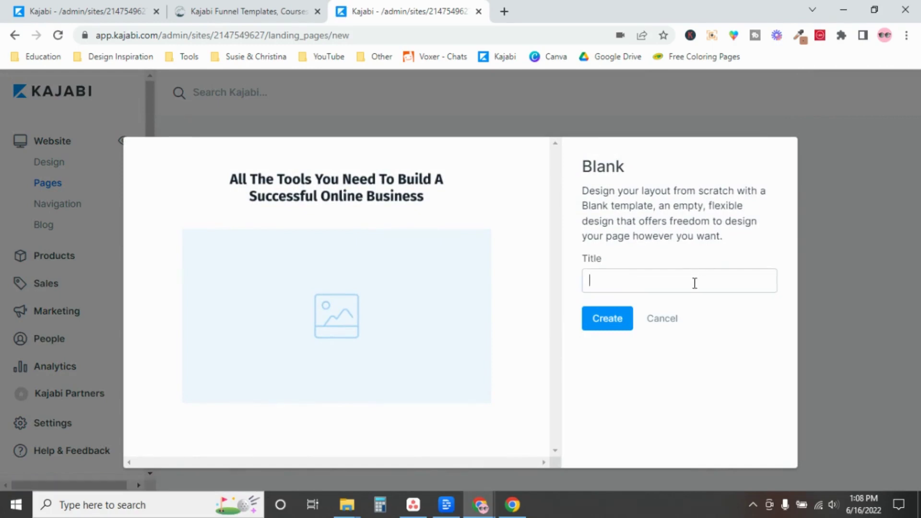
left_click(695, 283)
type("TEMPLATE")
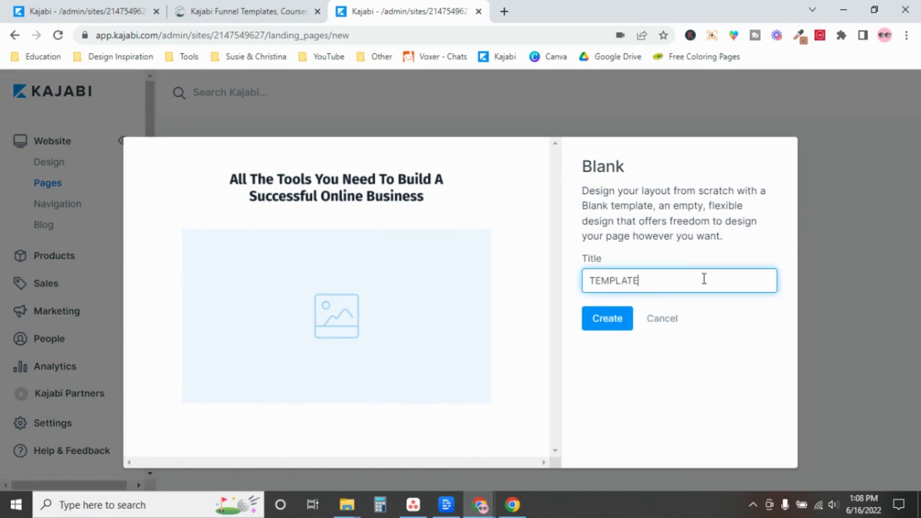
type(" LADNING PAGE")
Create the titled landing page and return to its editor.
left_click(606, 312)
key("ctrl+shift+Tab")
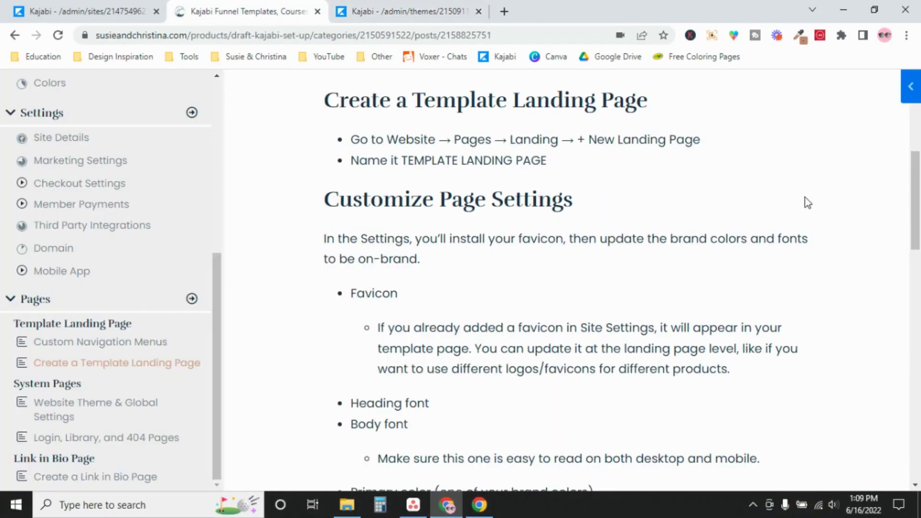
left_click(407, 13)
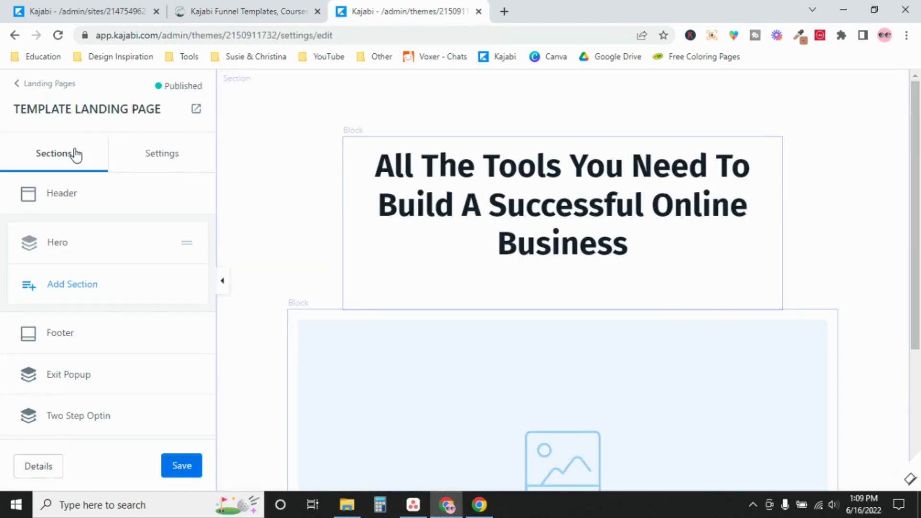
Set the mountain logo as the page's favicon and save the page.
left_click(163, 161)
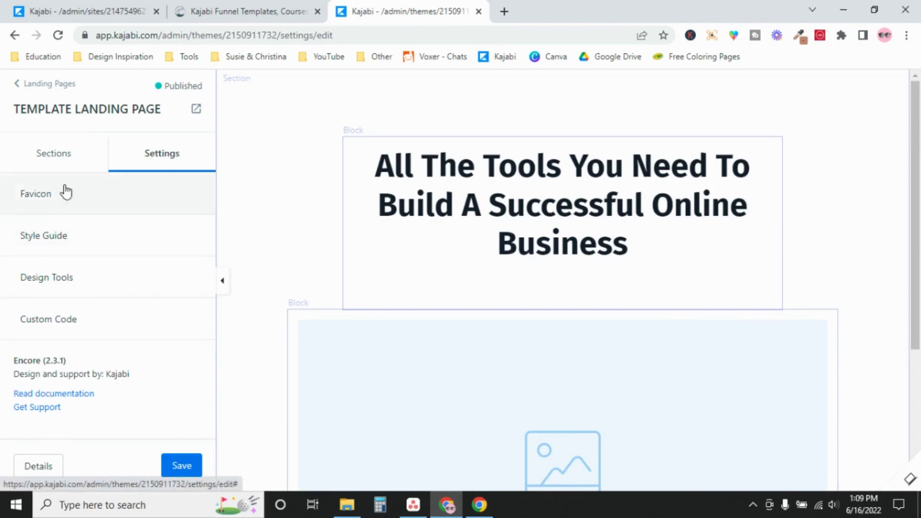
left_click(42, 200)
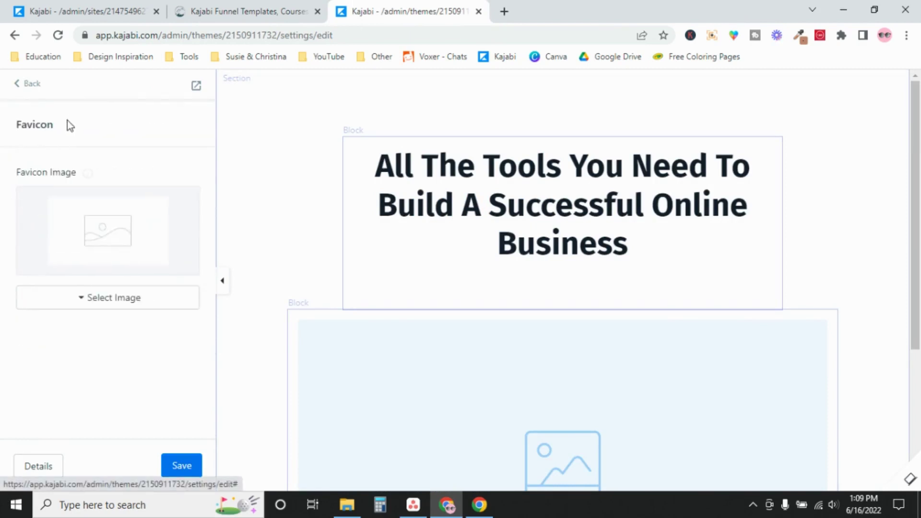
left_click(56, 308)
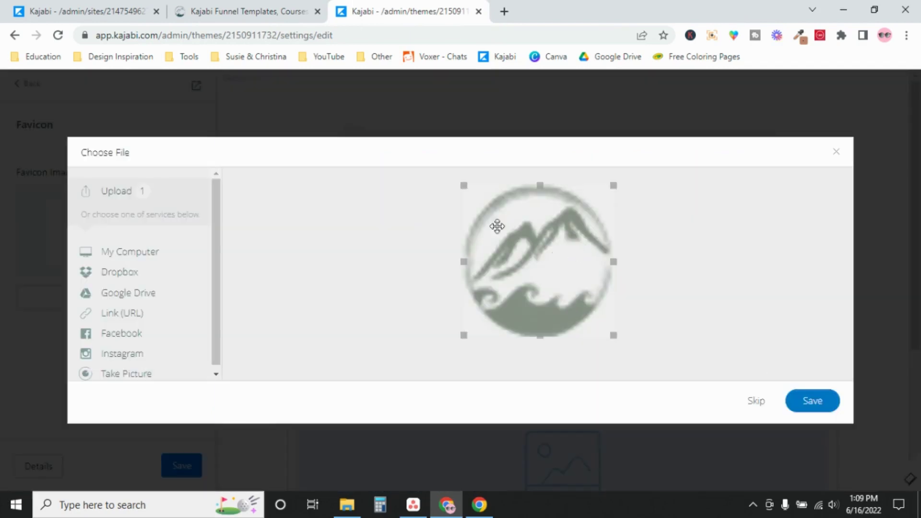
left_click(814, 404)
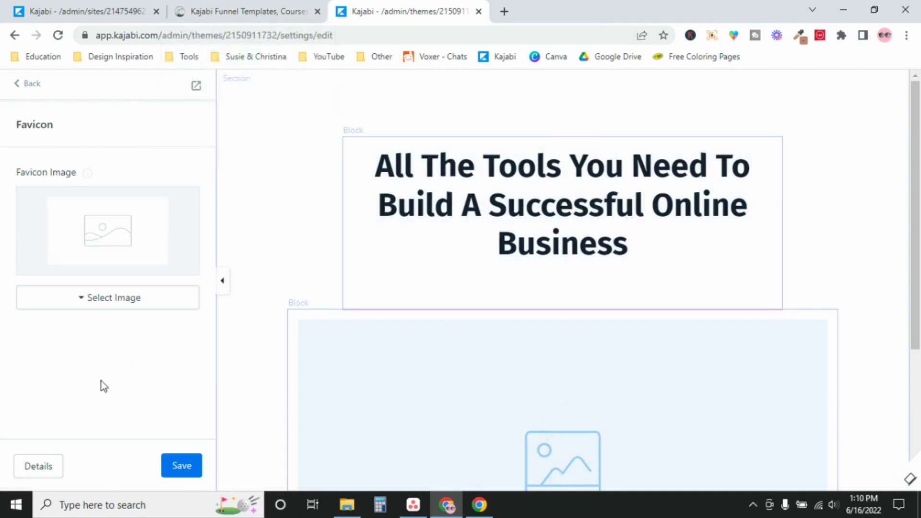
left_click(189, 470)
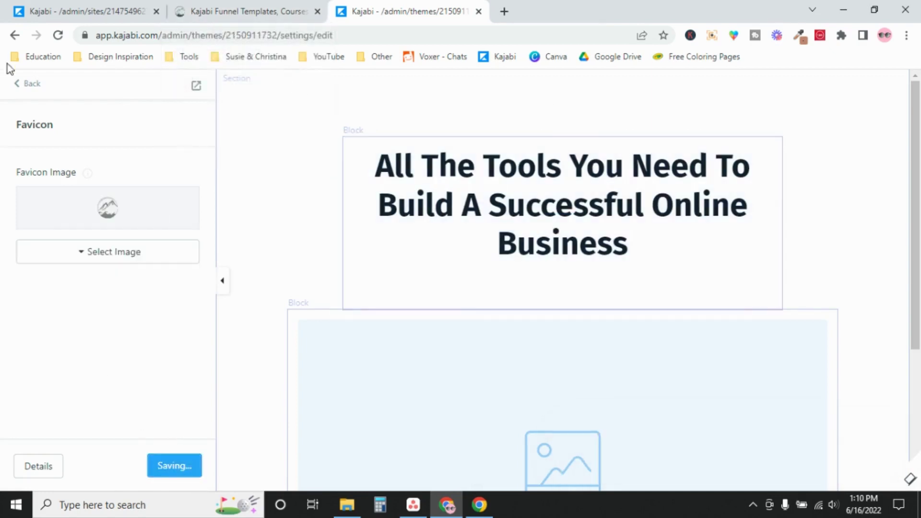
In the Style Guide, set a custom muted purple-grey primary colour at about half opacity.
left_click(34, 86)
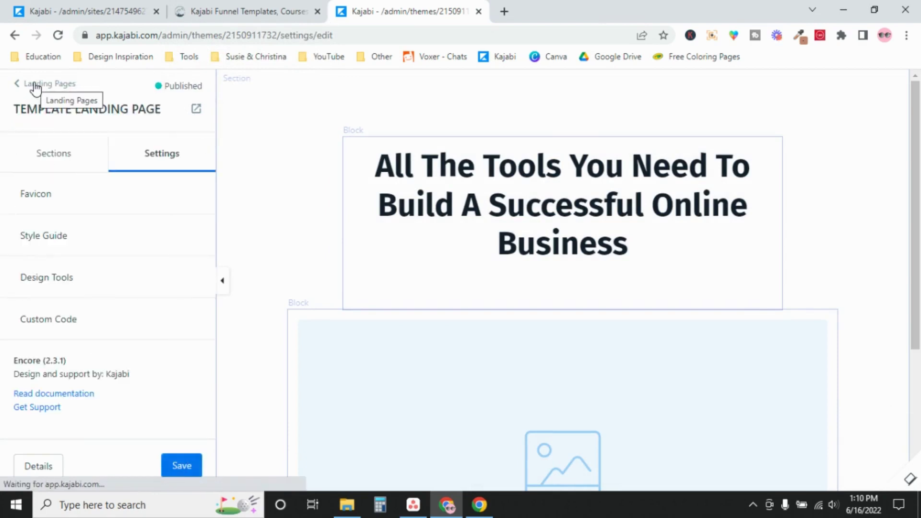
left_click(39, 237)
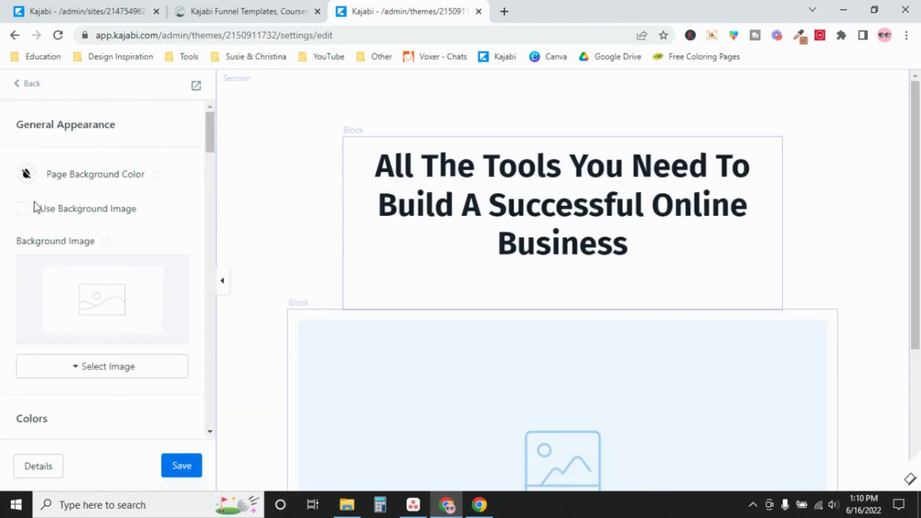
left_click_drag(212, 141, 212, 179)
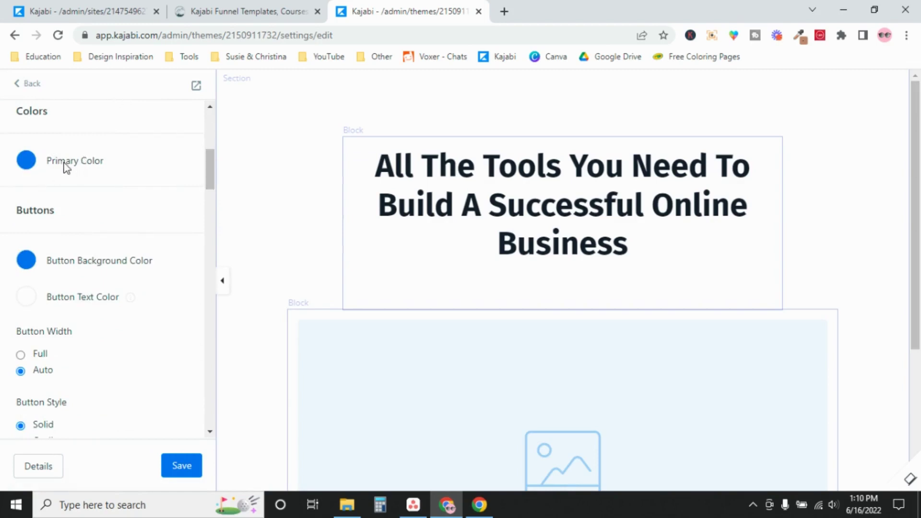
left_click(25, 167)
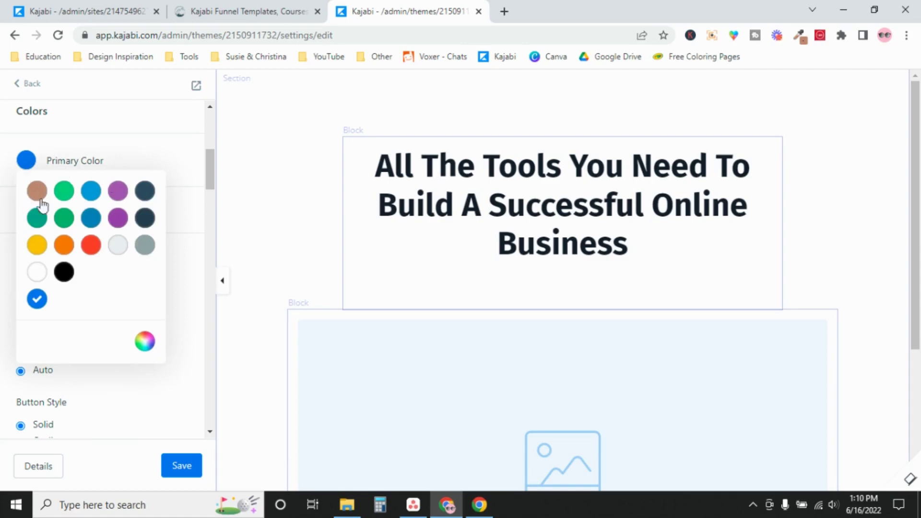
left_click(145, 343)
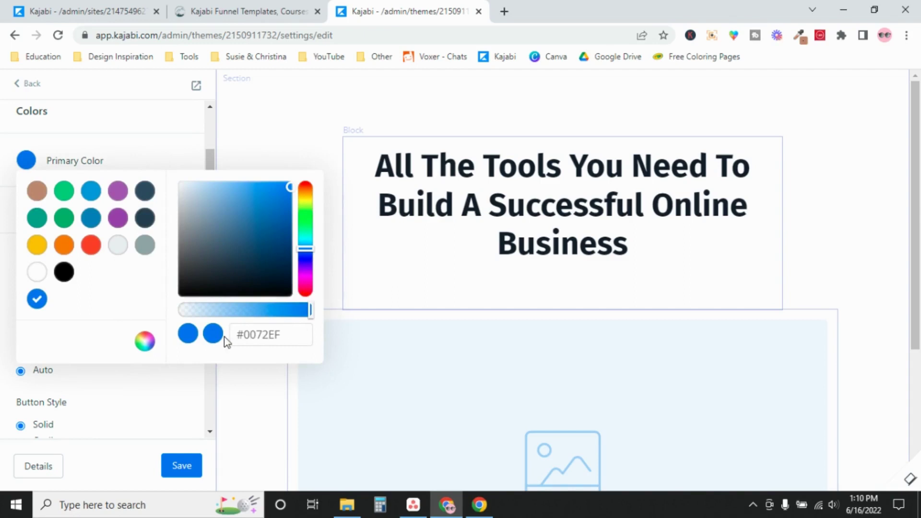
left_click_drag(289, 192, 244, 247)
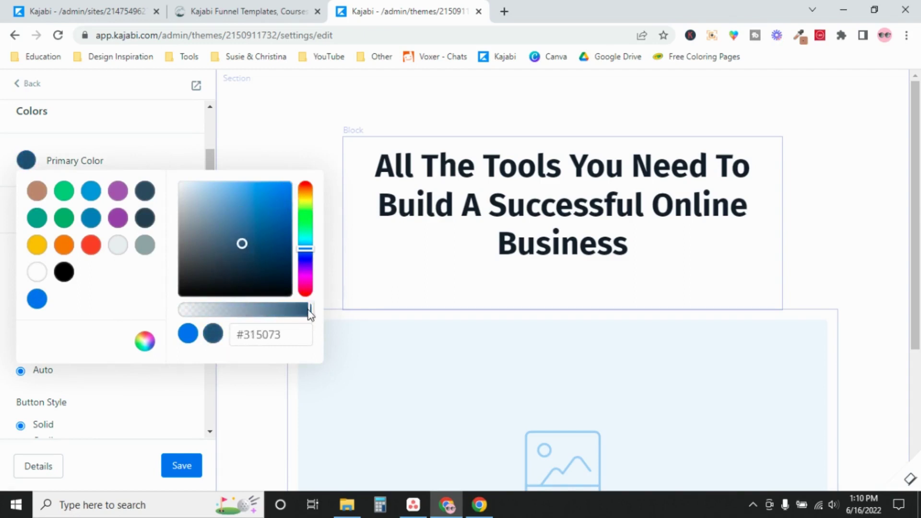
left_click_drag(309, 311, 265, 312)
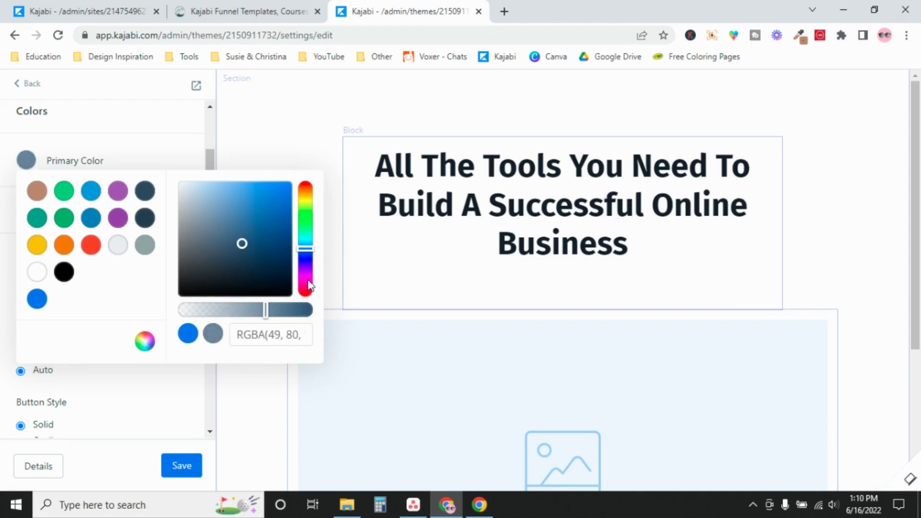
left_click(305, 266)
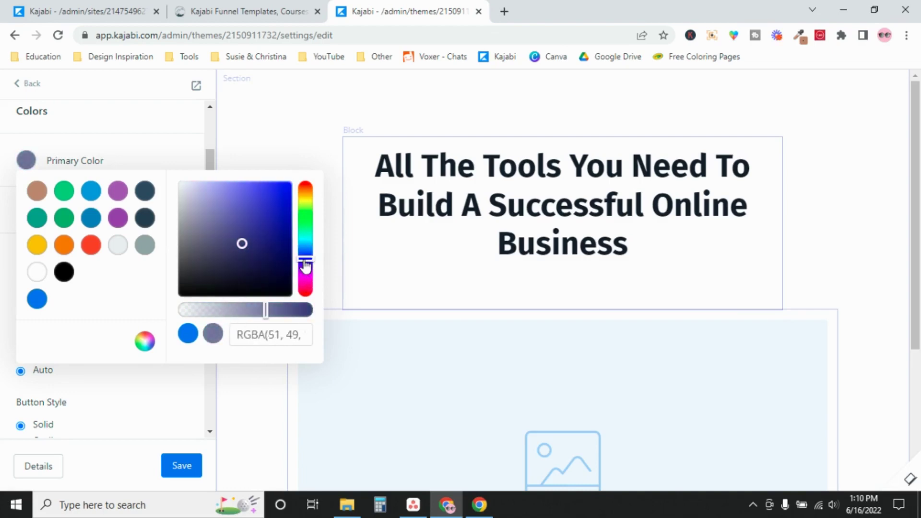
left_click(166, 146)
Choose the purple swatch for the Button Background Color.
left_click(26, 264)
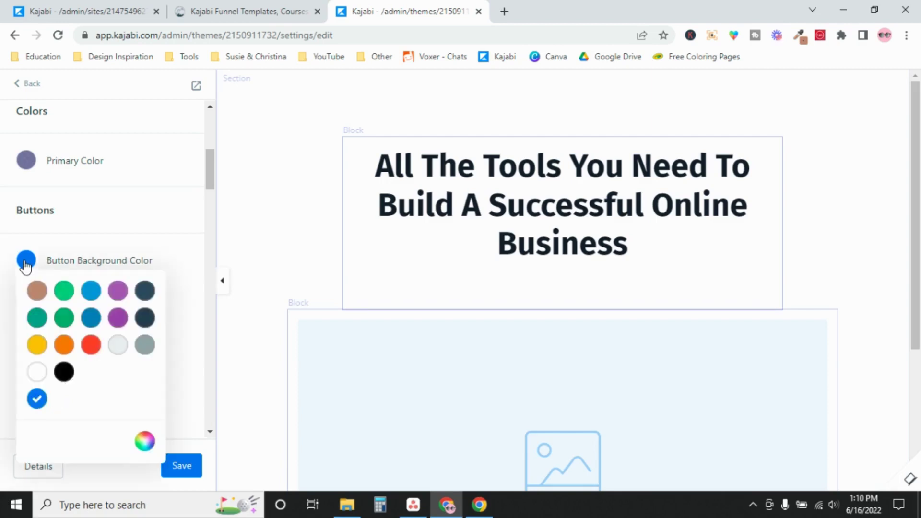
left_click(120, 298)
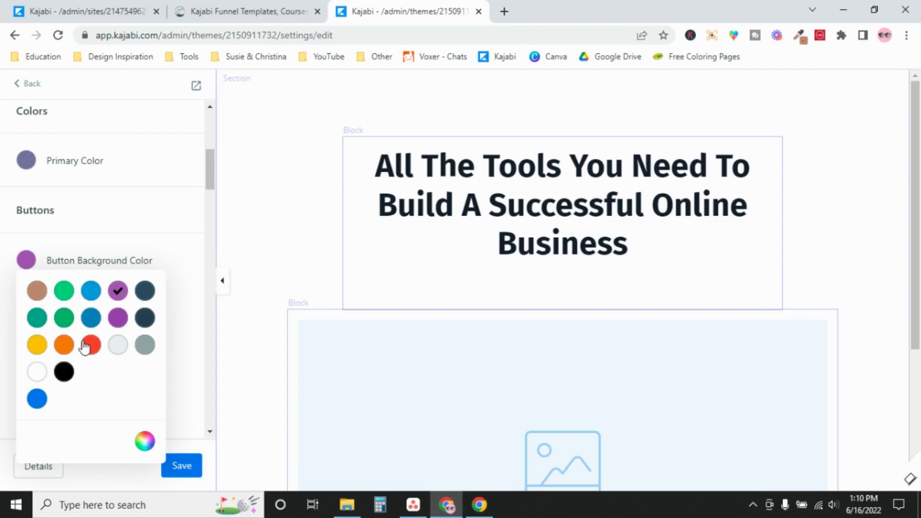
left_click(184, 241)
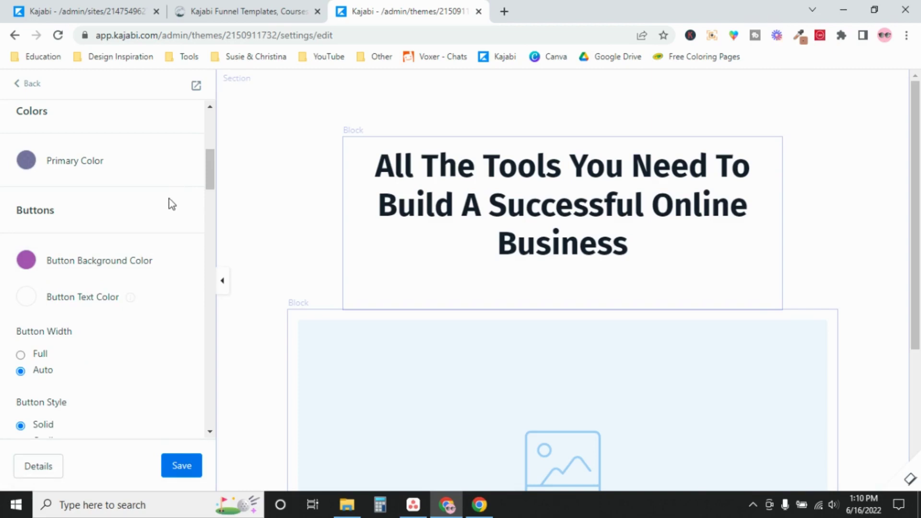
left_click_drag(206, 185, 214, 248)
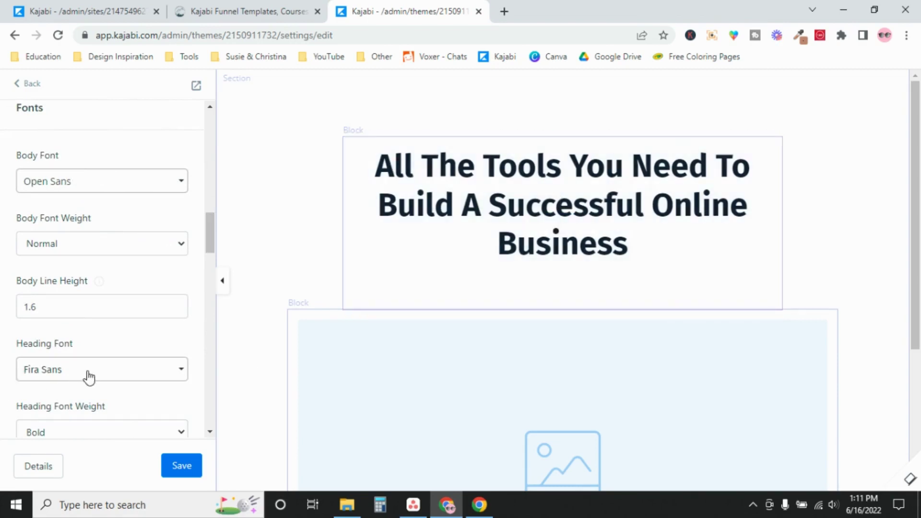
Edit the hero text block and type 'This is your body font.' beneath the heading.
left_click(628, 223)
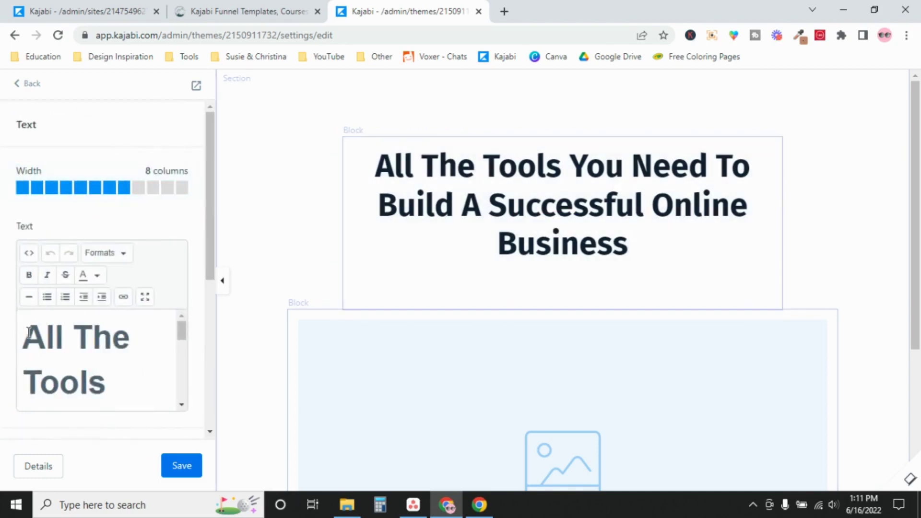
left_click_drag(25, 333, 115, 338)
left_click(105, 253)
mouse_move(129, 277)
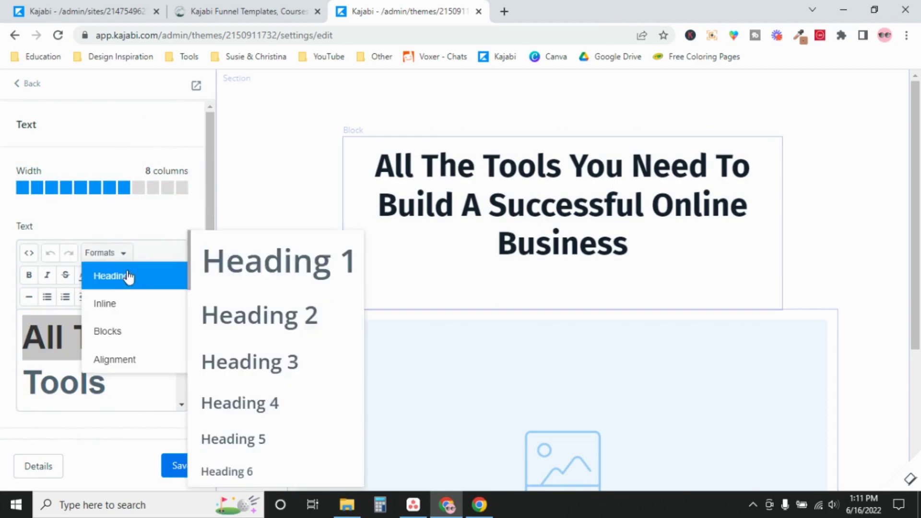
left_click(48, 344)
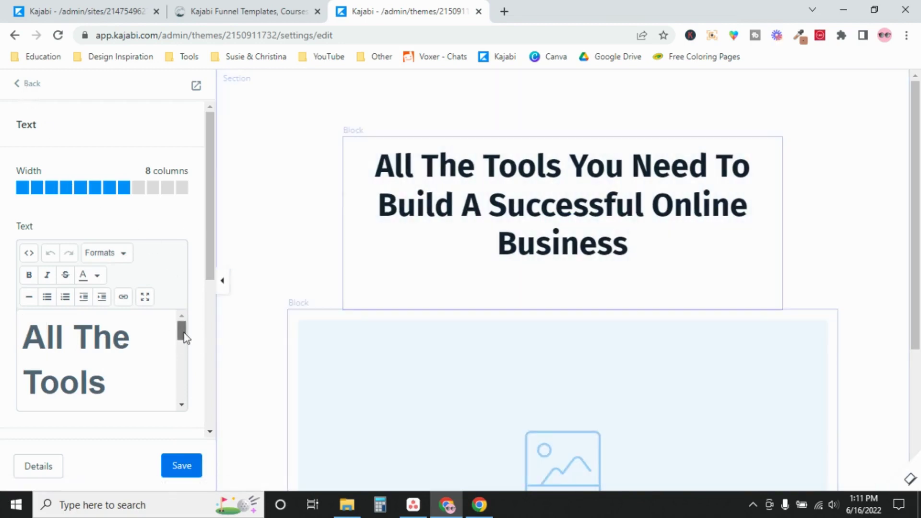
left_click_drag(183, 334, 181, 418)
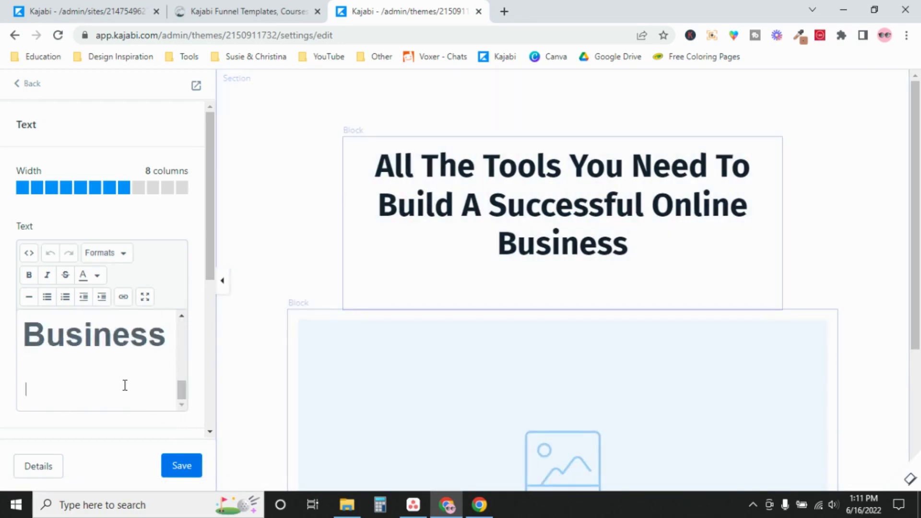
type("This is your b")
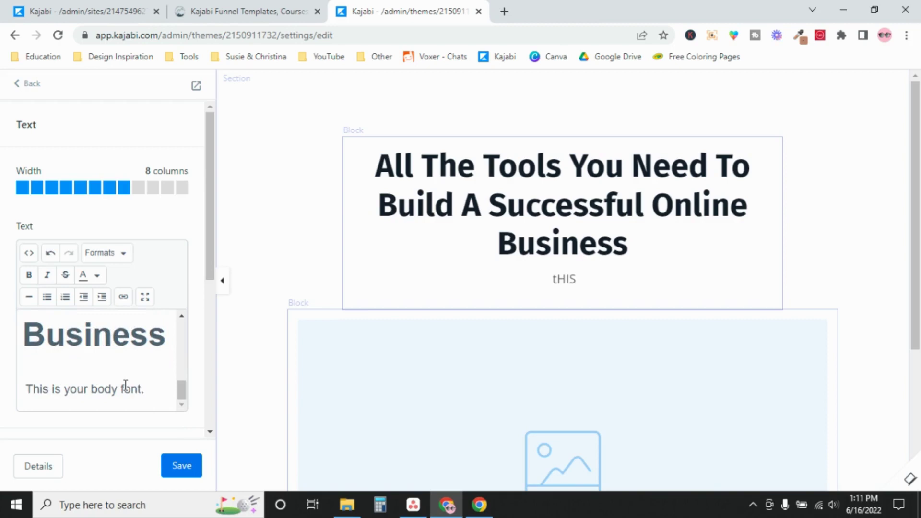
Format the sentence as a Paragraph, save the block, and return to the Hero content list.
left_click_drag(147, 393, 2, 405)
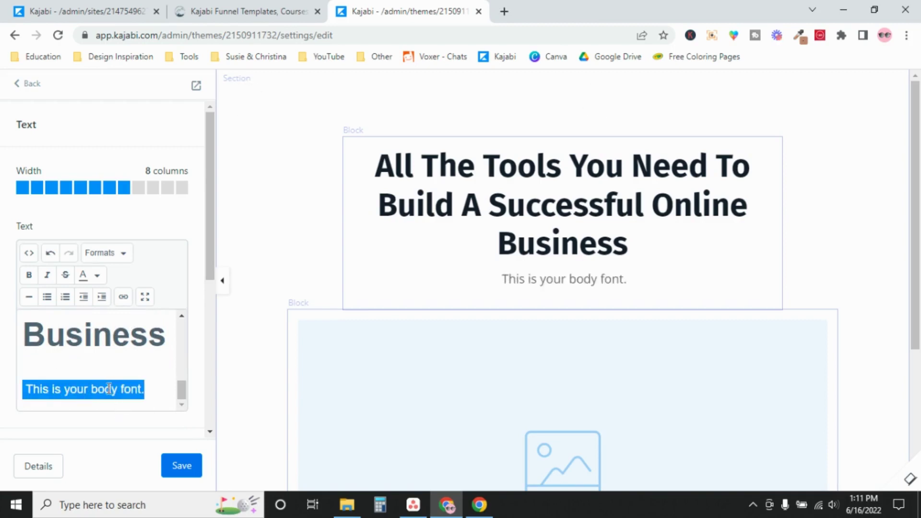
left_click(125, 258)
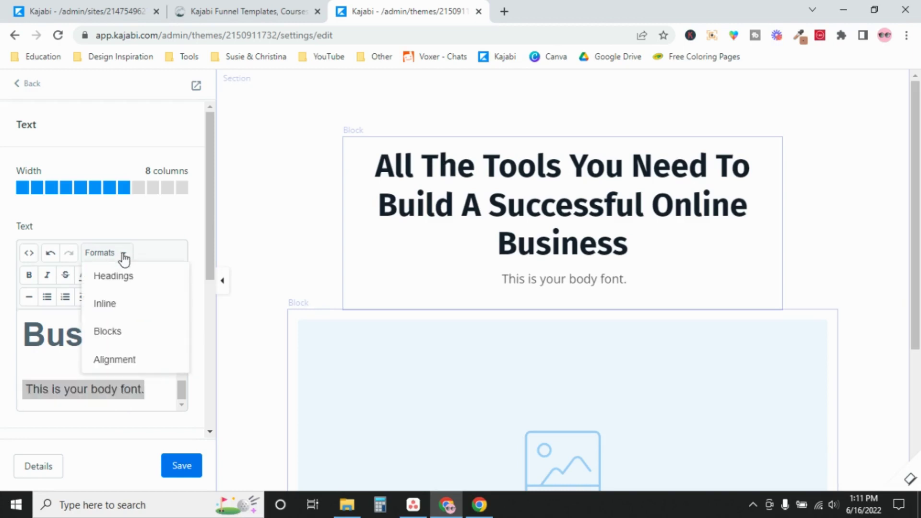
mouse_move(119, 336)
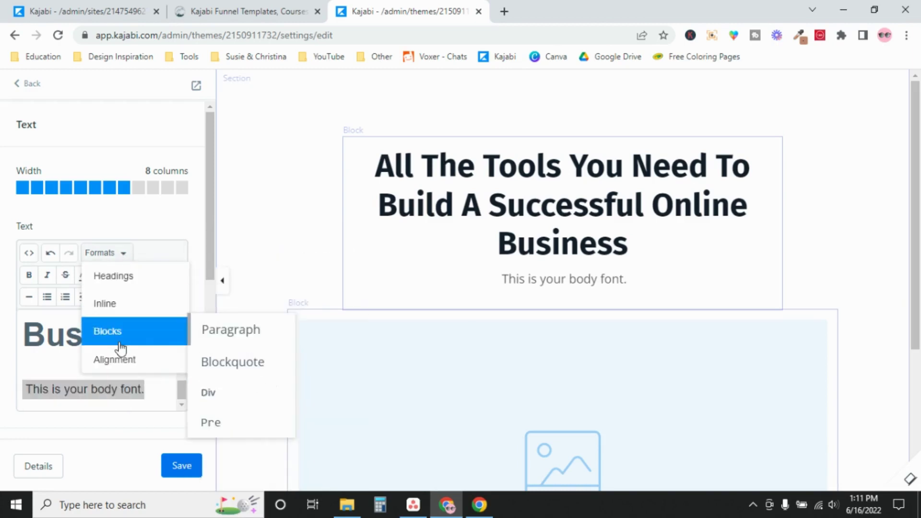
left_click(242, 336)
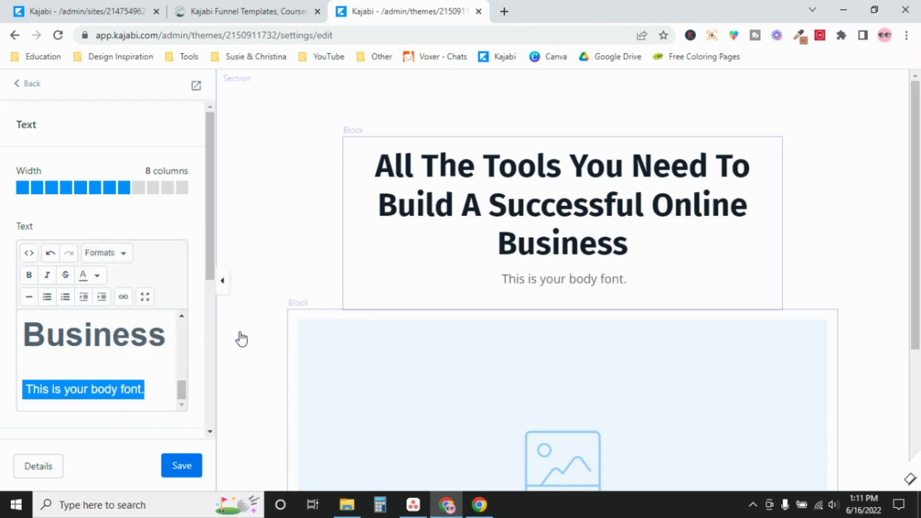
left_click(180, 465)
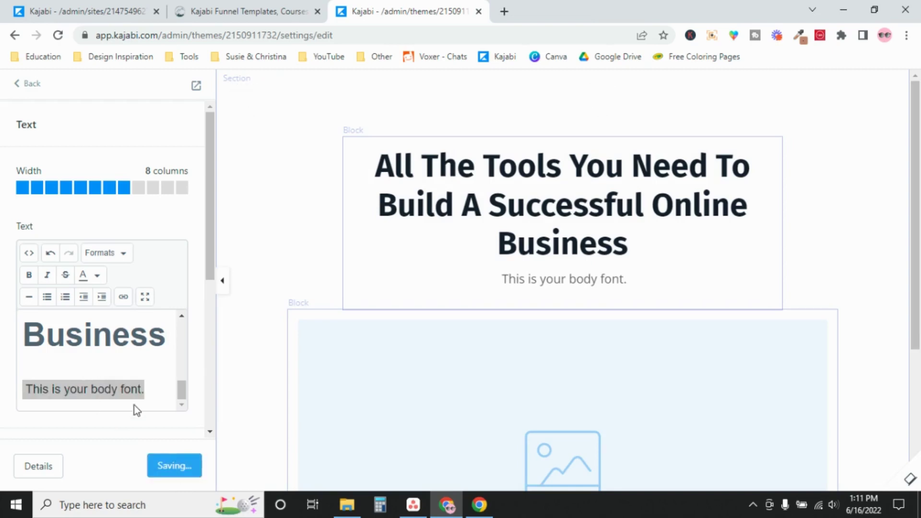
left_click(31, 86)
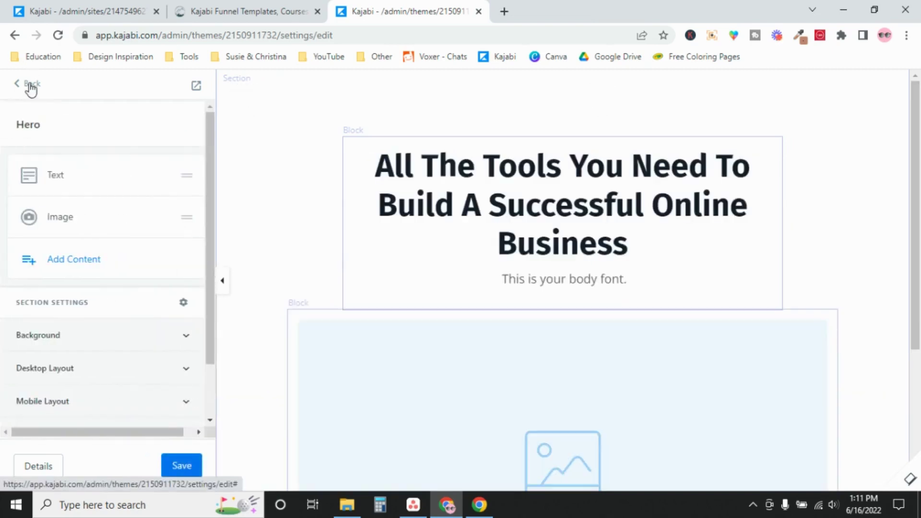
Set the Style Guide body font to Abril Fatface, then change it to Quicksand and save.
left_click(30, 87)
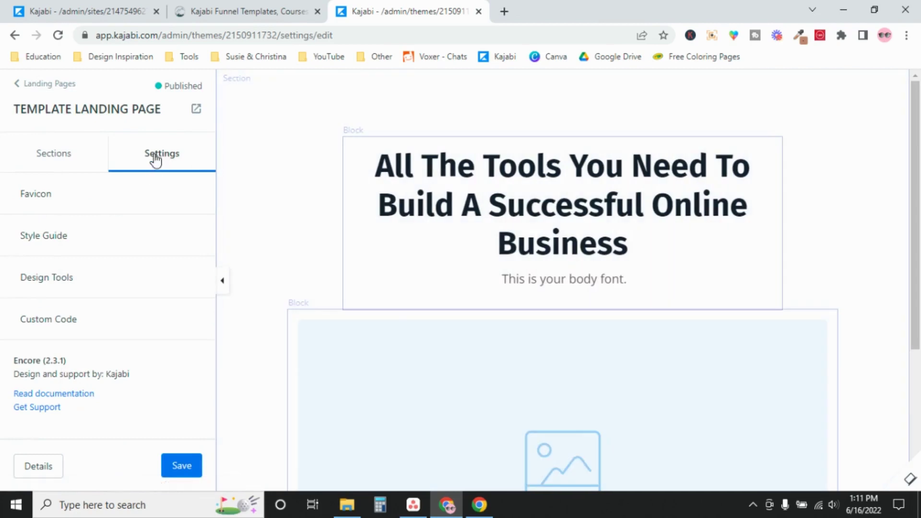
left_click(59, 242)
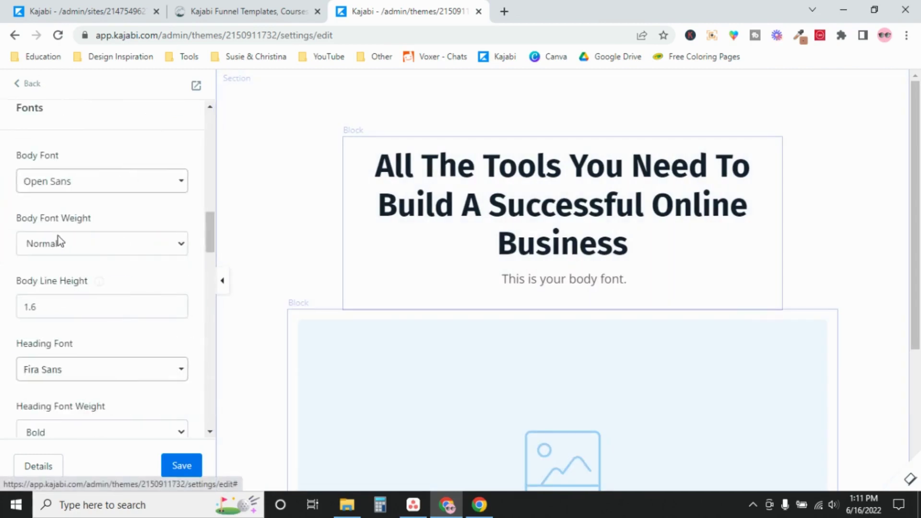
left_click(113, 190)
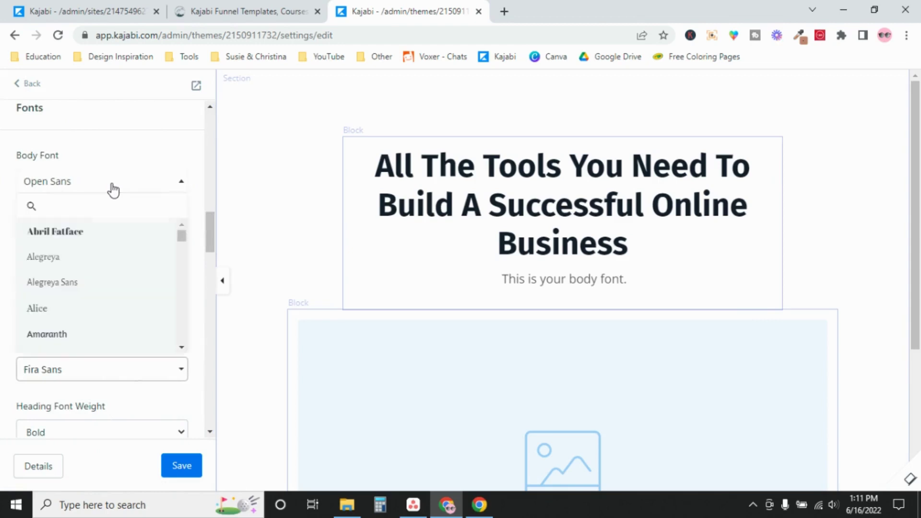
left_click(58, 232)
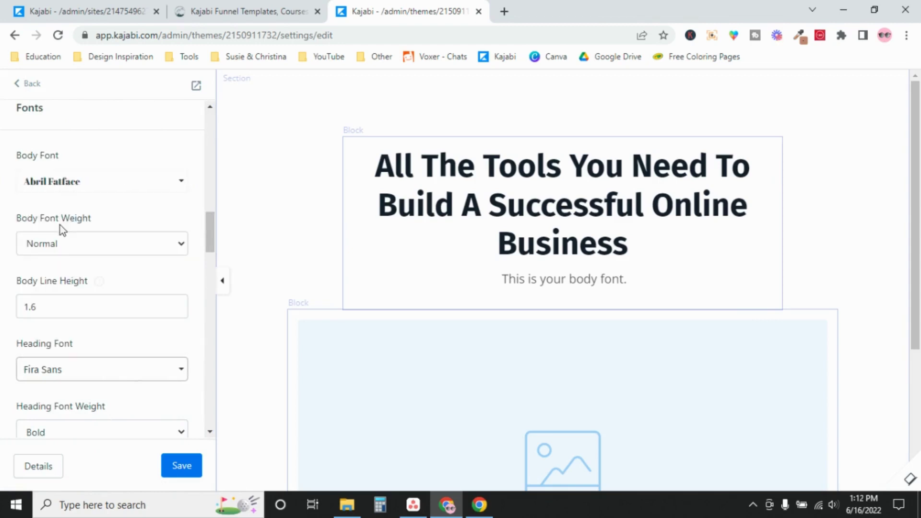
left_click(185, 472)
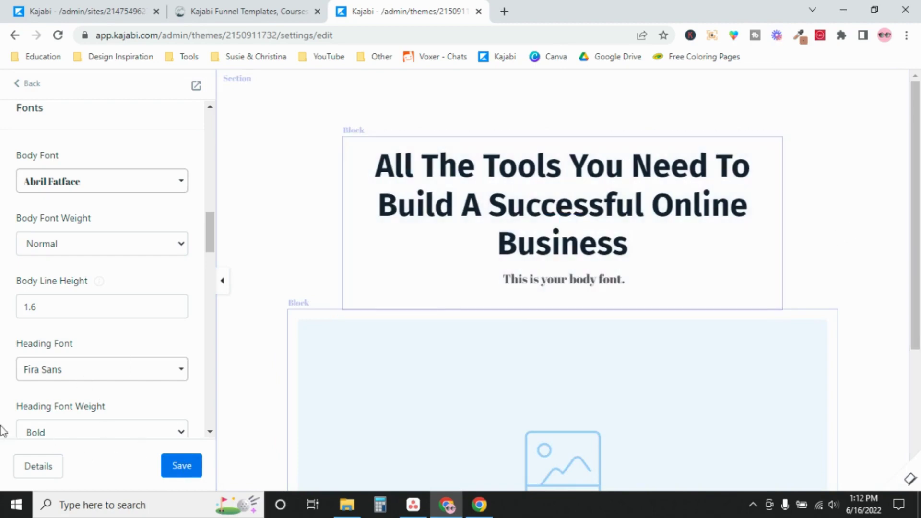
left_click(124, 181)
left_click_drag(178, 233, 185, 313)
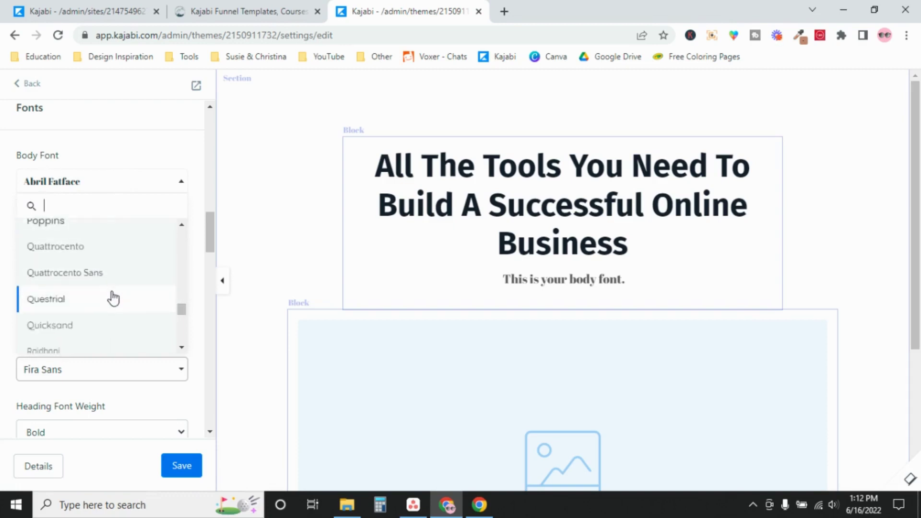
left_click(95, 329)
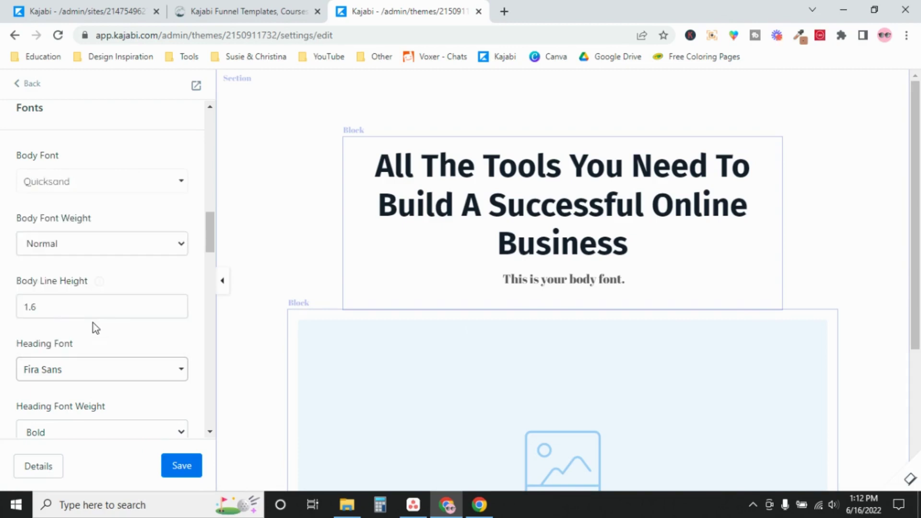
left_click(184, 472)
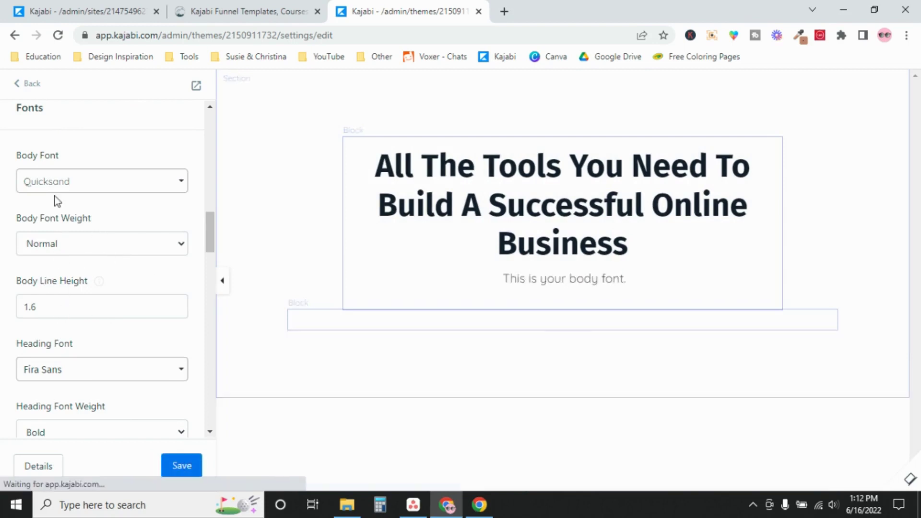
left_click_drag(210, 225, 225, 127)
Review the tutorial's Customize Page Sections instructions, then return to the page settings list.
left_click(29, 83)
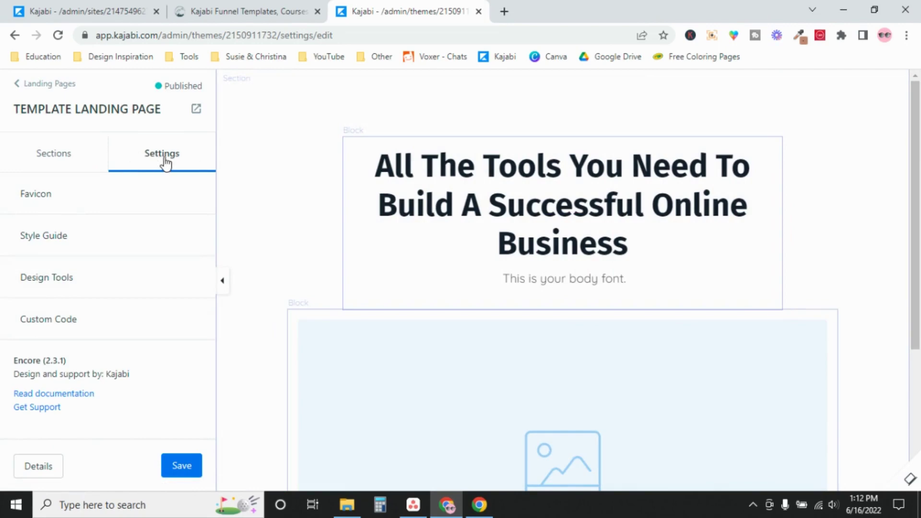
left_click(241, 1)
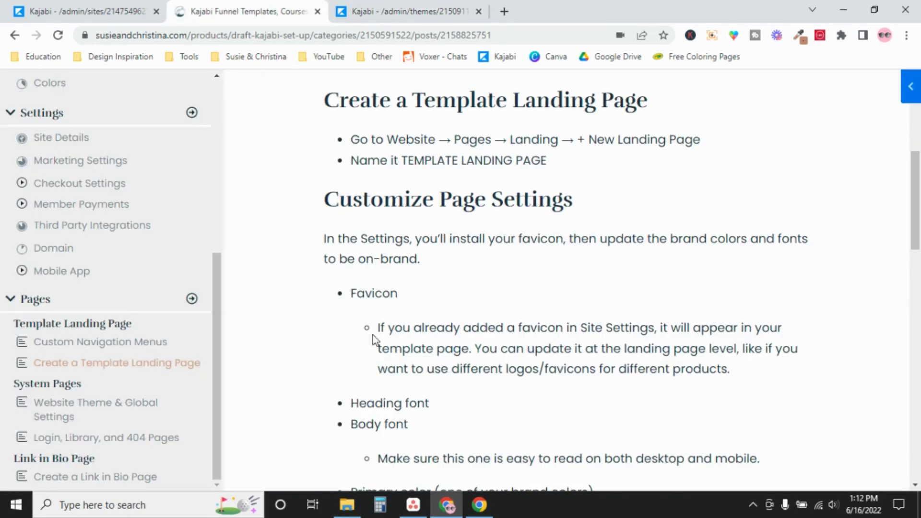
left_click_drag(916, 185, 915, 288)
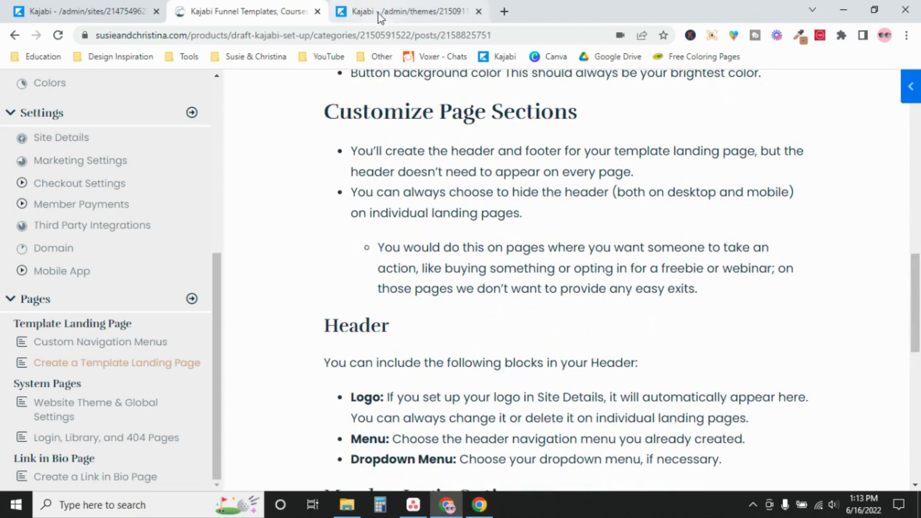
left_click(345, 8)
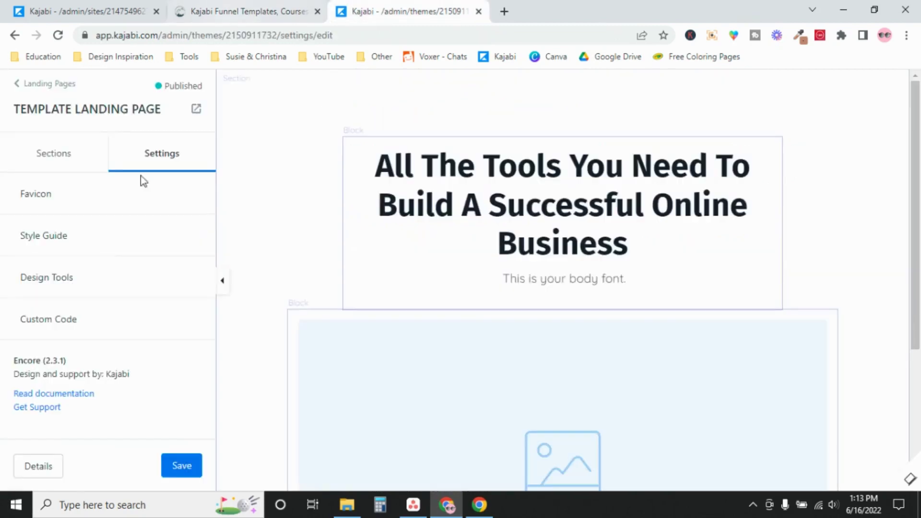
Open the Sections list, then hide and re-show the Hero section.
left_click(53, 159)
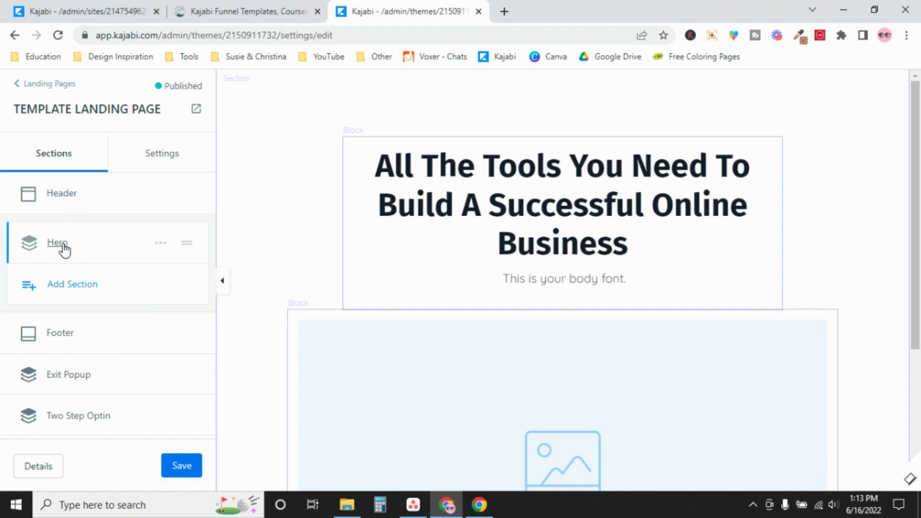
left_click(161, 243)
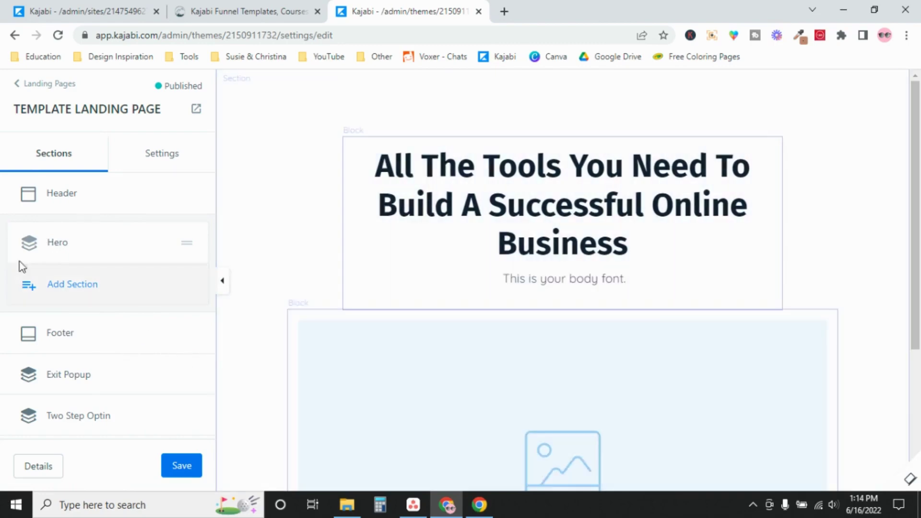
left_click(162, 245)
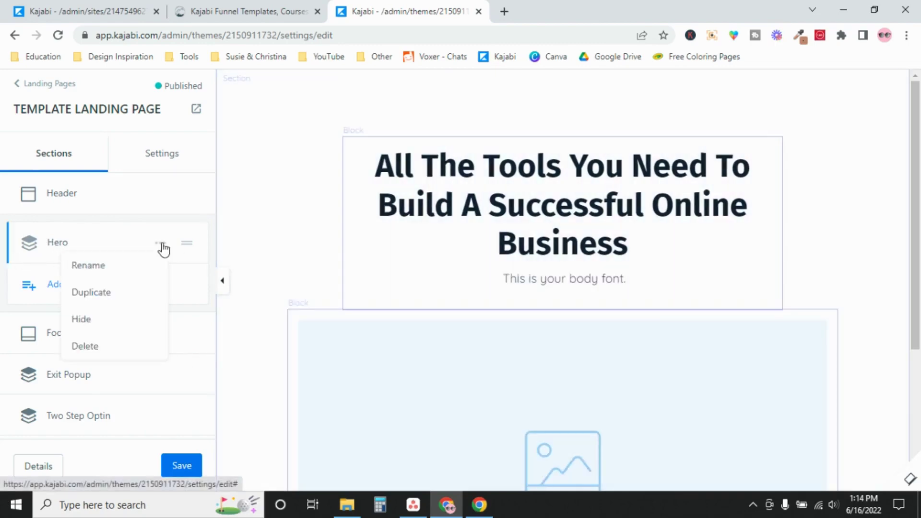
left_click(146, 326)
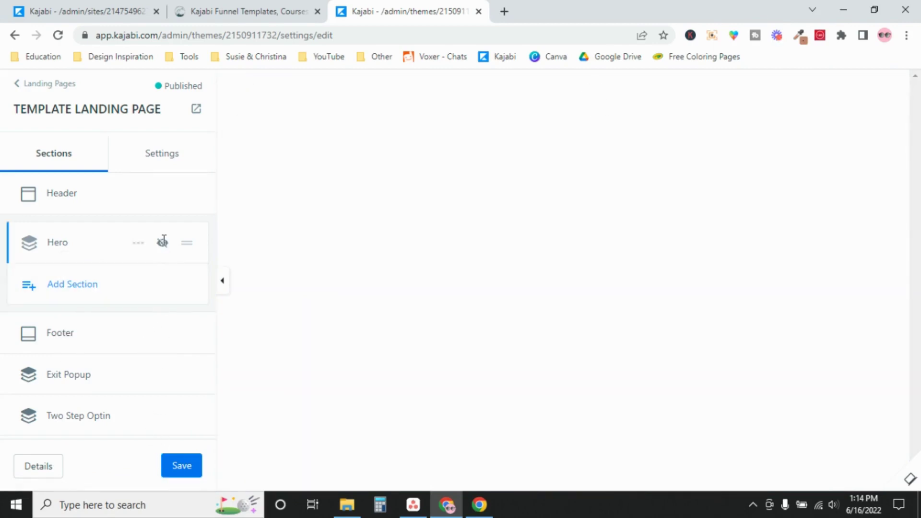
left_click(138, 243)
left_click(78, 320)
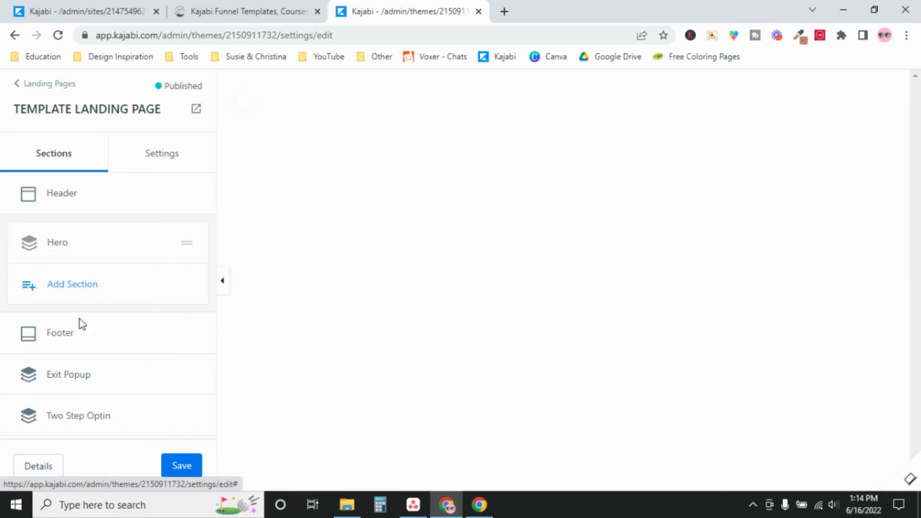
left_click(65, 195)
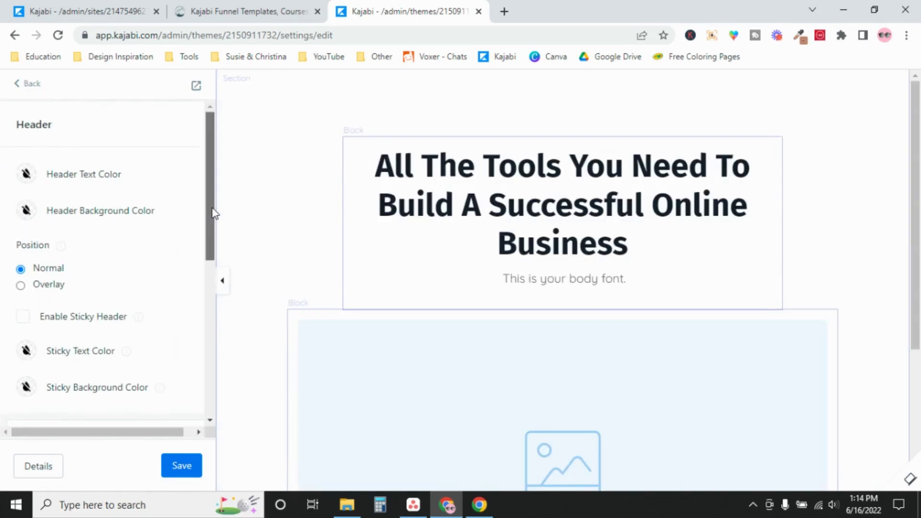
scroll(195, 329, "down", 7)
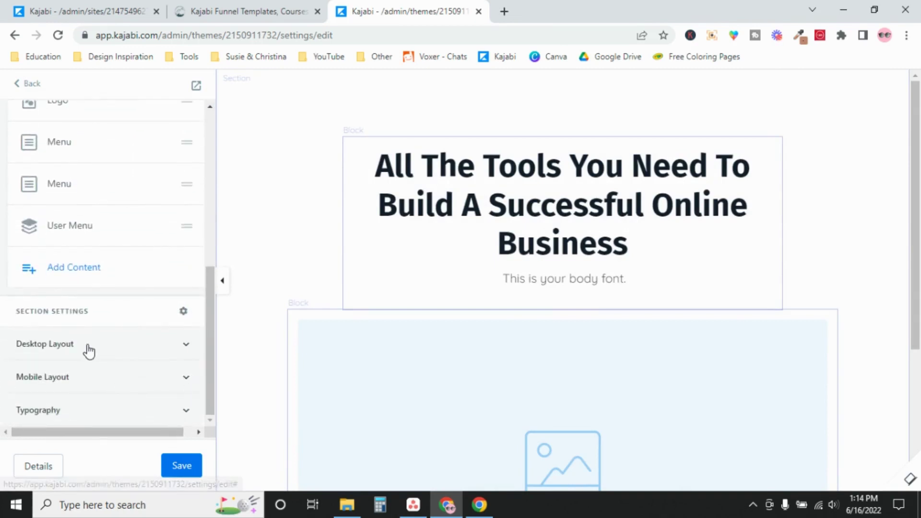
left_click(86, 348)
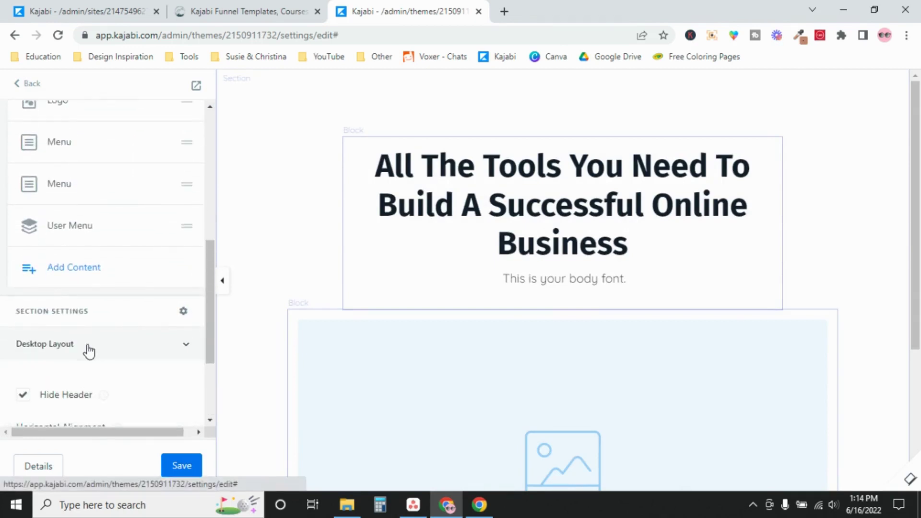
left_click(22, 395)
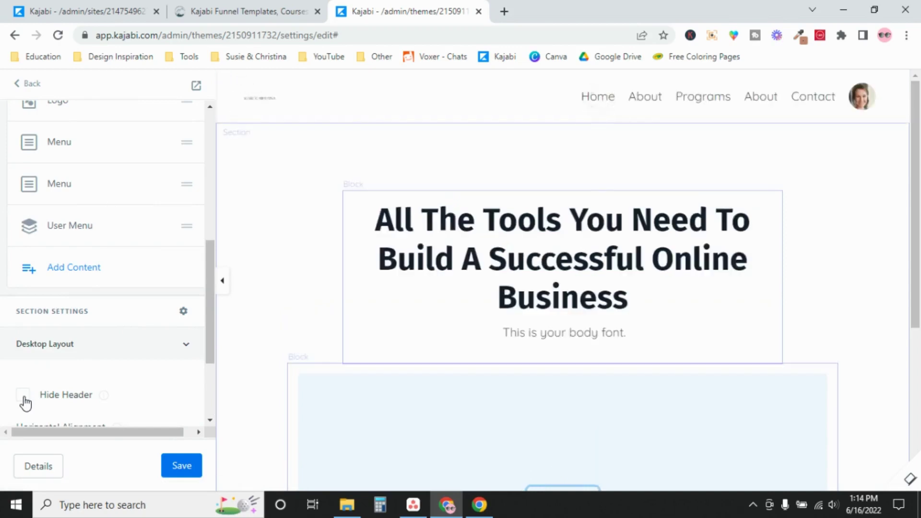
left_click_drag(206, 294, 198, 376)
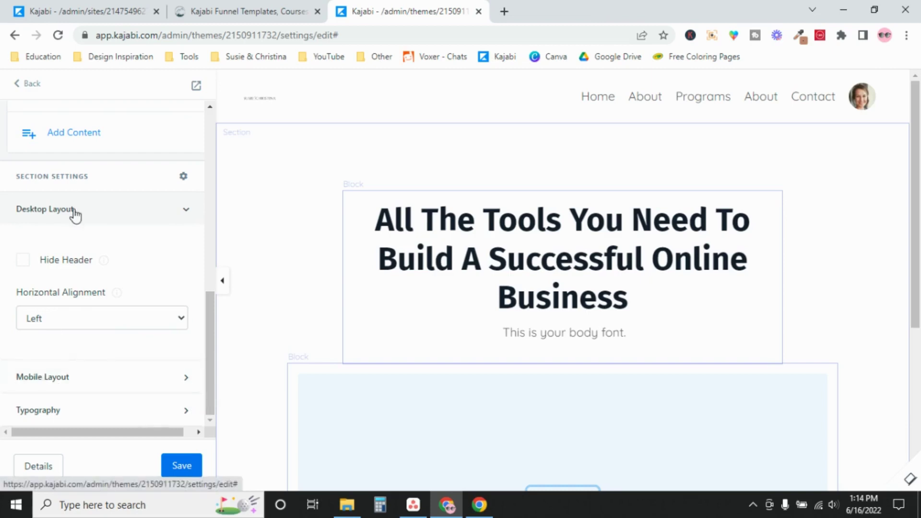
left_click(148, 386)
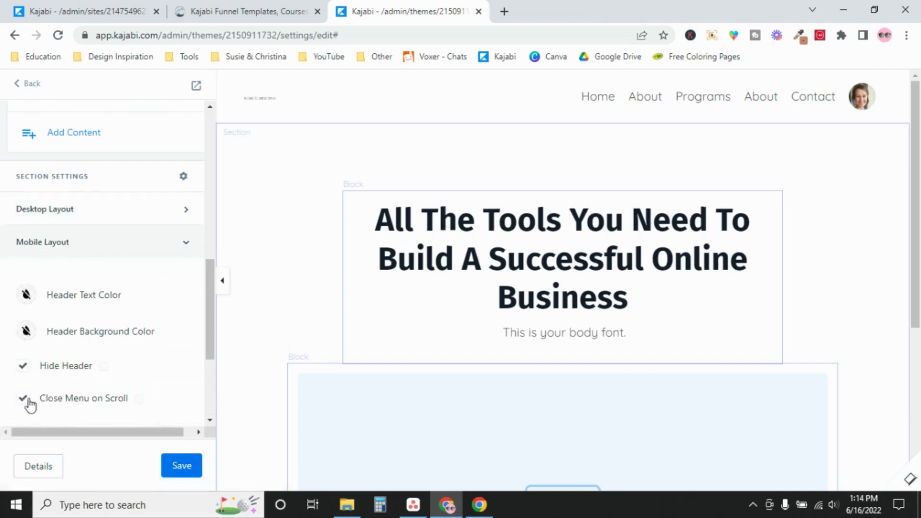
left_click(23, 370)
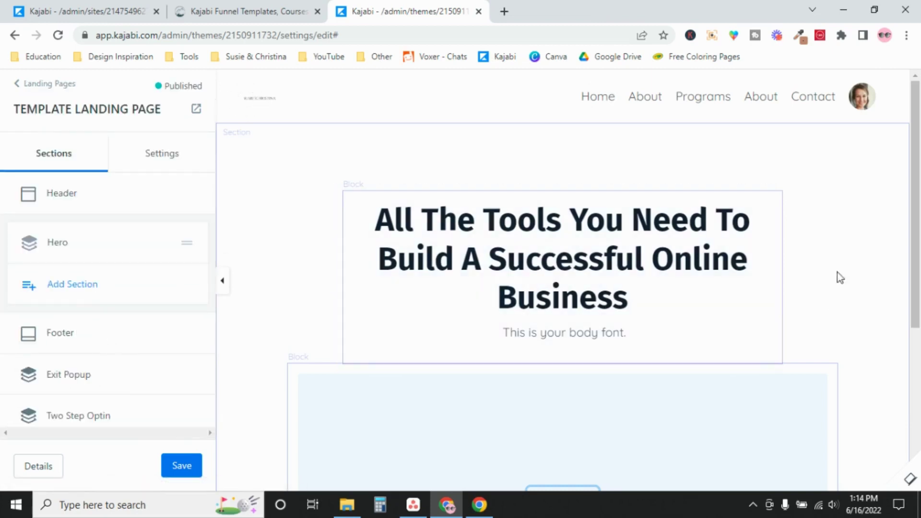
scroll(918, 245, "down", 1)
scroll(918, 245, "down", 5)
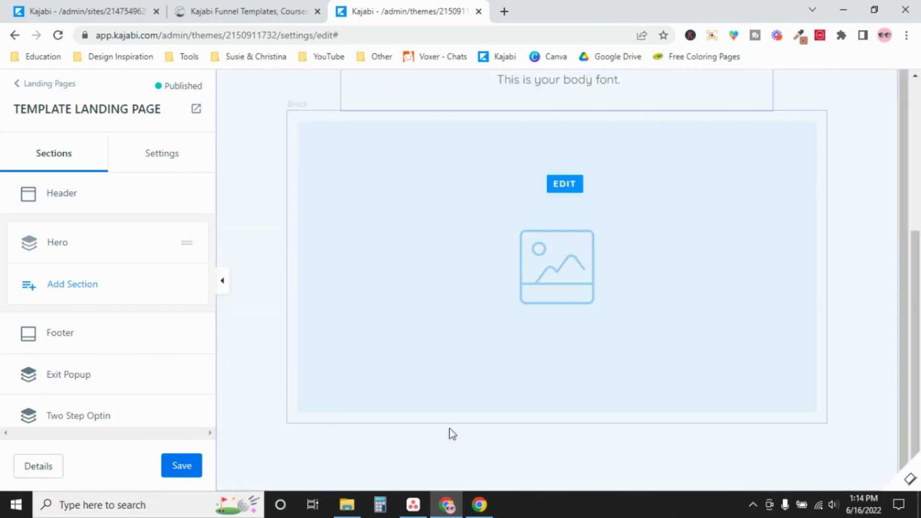
left_click(72, 336)
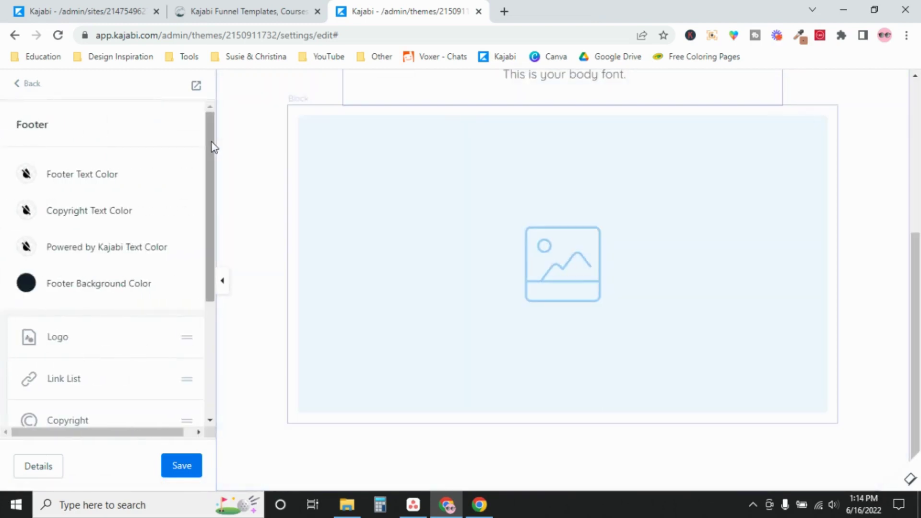
scroll(195, 281, "down", 4)
left_click(157, 347)
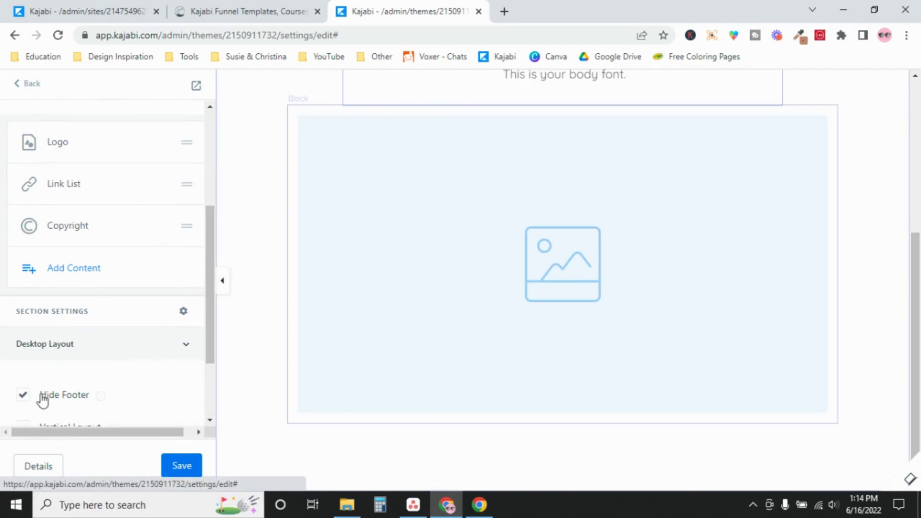
left_click(22, 395)
scroll(164, 359, "down", 2)
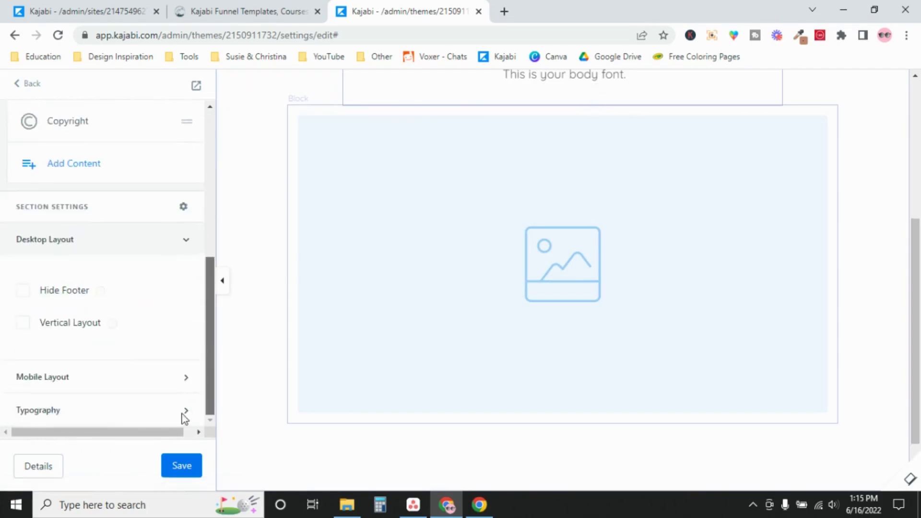
left_click(85, 378)
left_click(22, 357)
scroll(212, 327, "up", 2)
left_click_drag(212, 328, 208, 146)
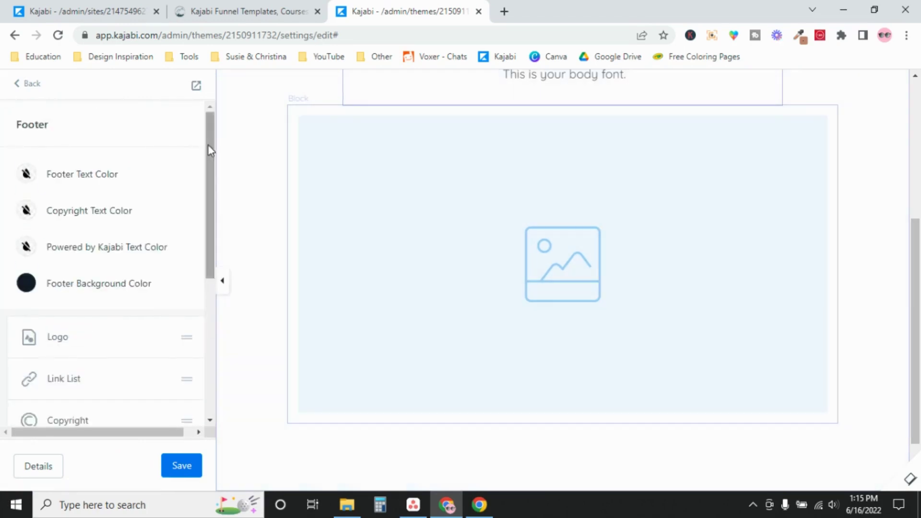
left_click(29, 84)
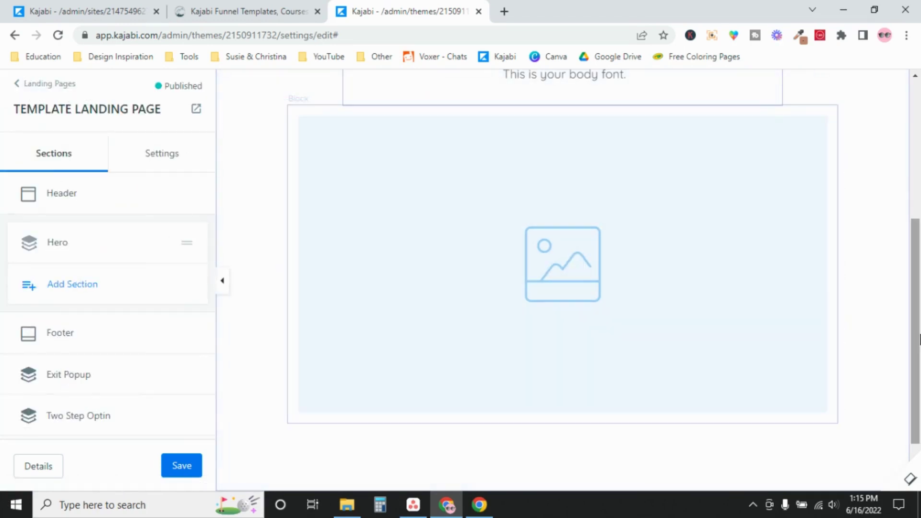
left_click_drag(919, 403, 919, 266)
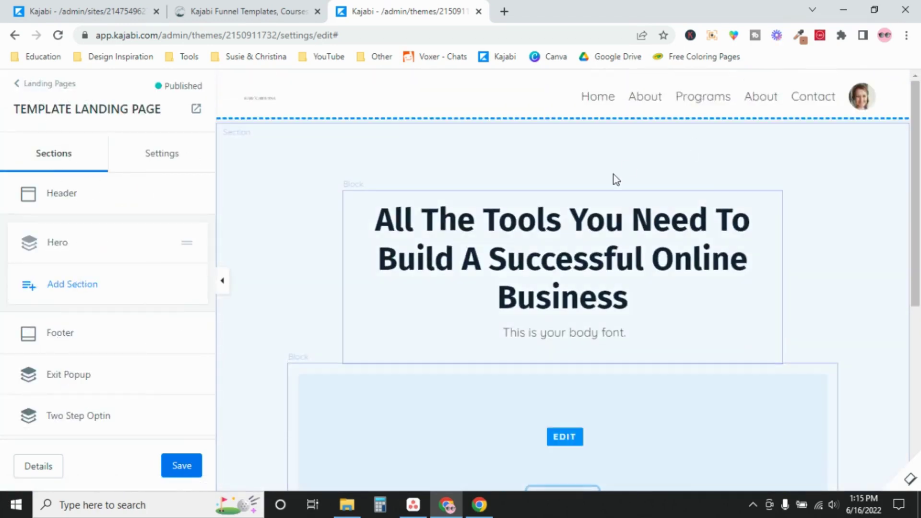
Change the header Logo block's image width from 50 to 300.
left_click(62, 194)
scroll(110, 240, "up", 5)
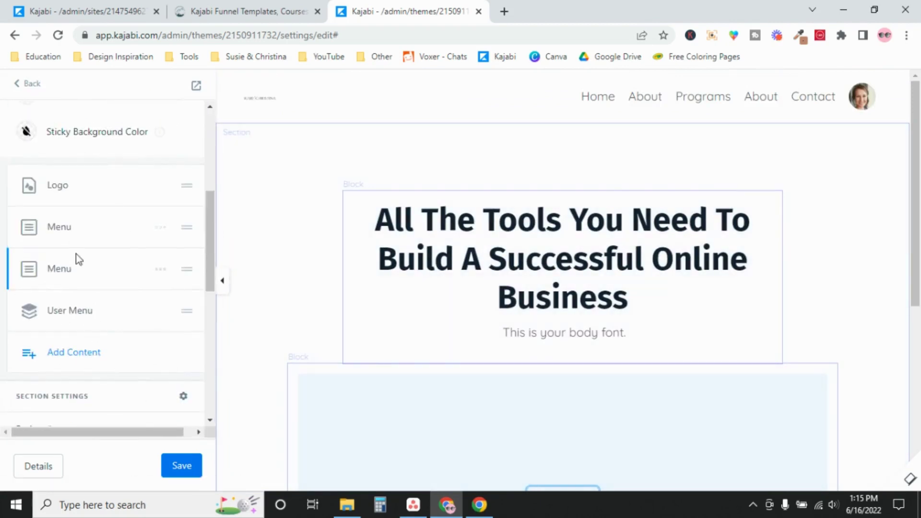
left_click(61, 194)
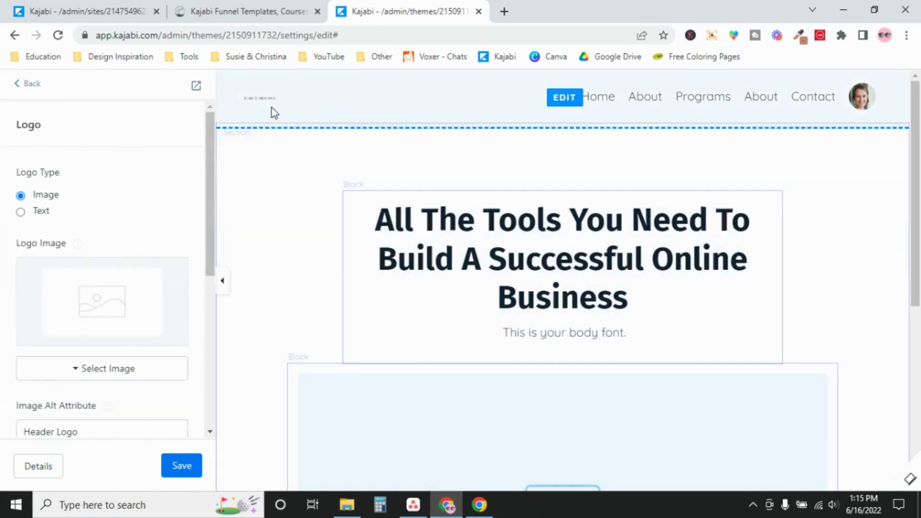
mouse_move(236, 102)
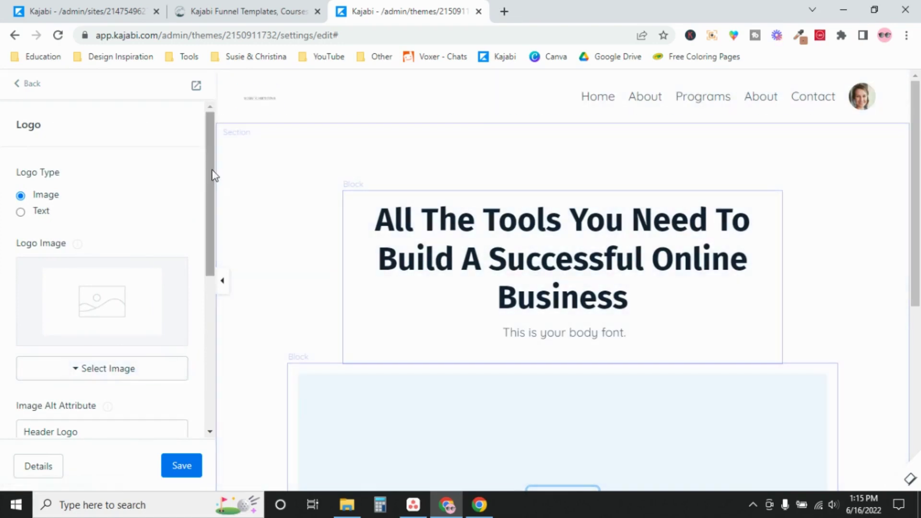
left_click_drag(212, 179, 205, 314)
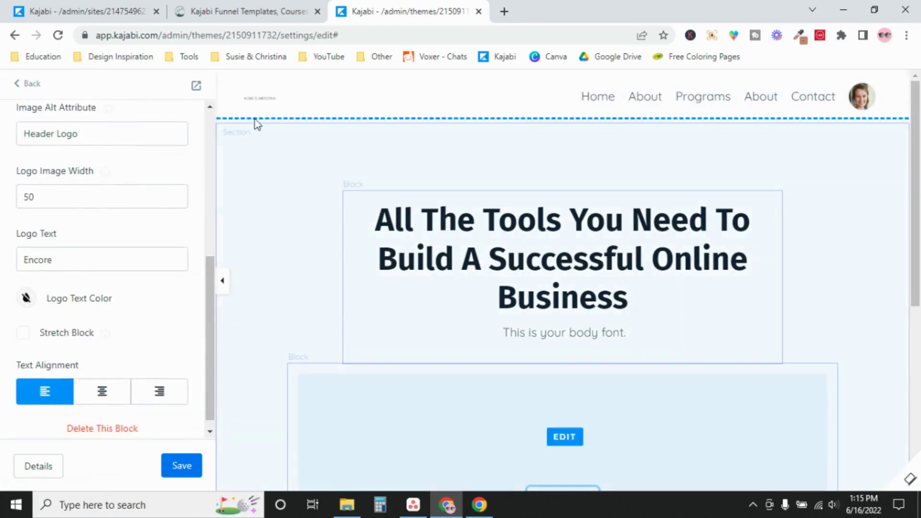
left_click(53, 192)
left_click_drag(53, 192, 3, 198)
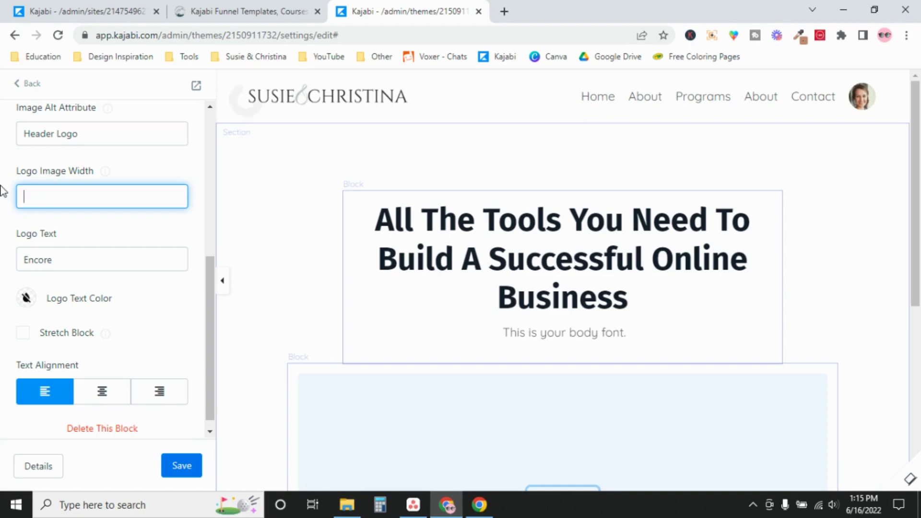
type("300")
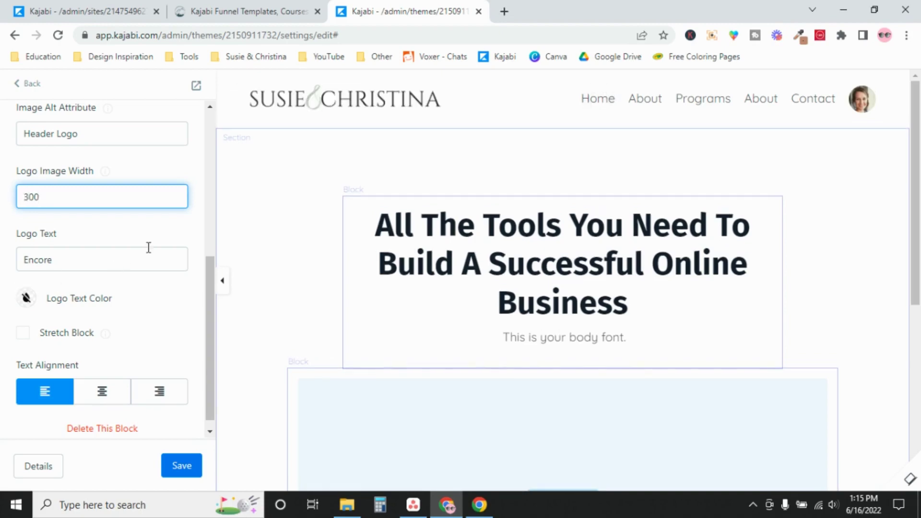
left_click(33, 86)
mouse_move(353, 106)
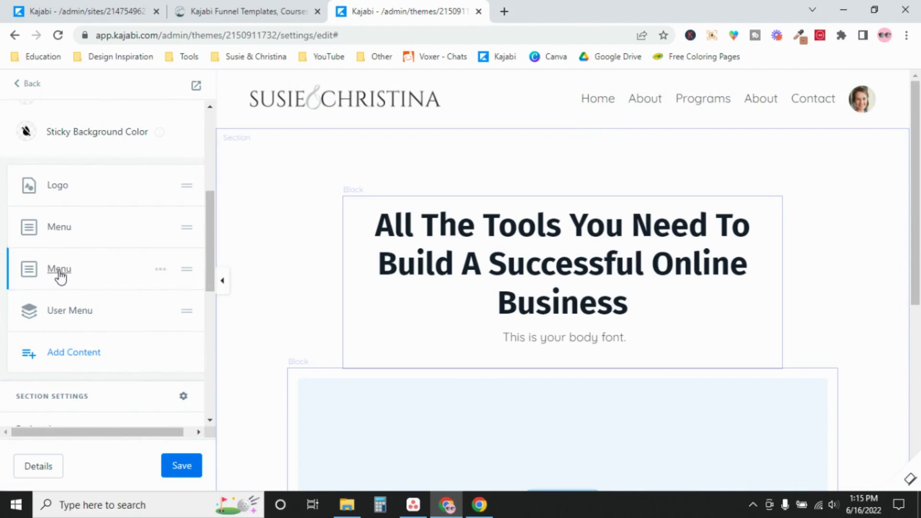
Delete the second header Menu block holding the About & Contact menu.
left_click(57, 228)
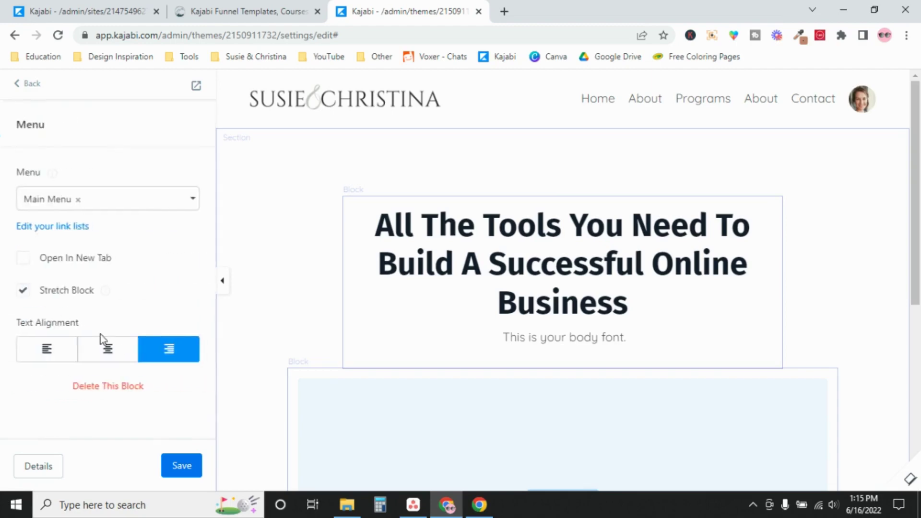
left_click(26, 86)
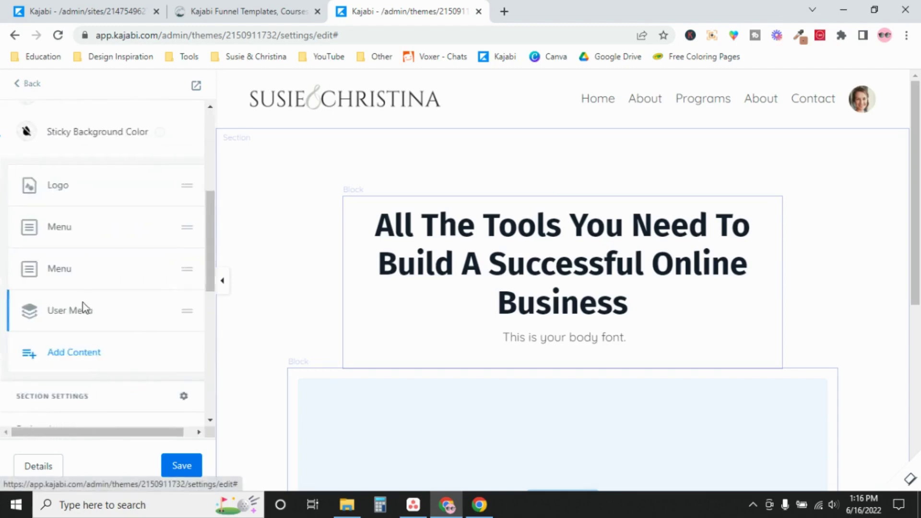
left_click(63, 267)
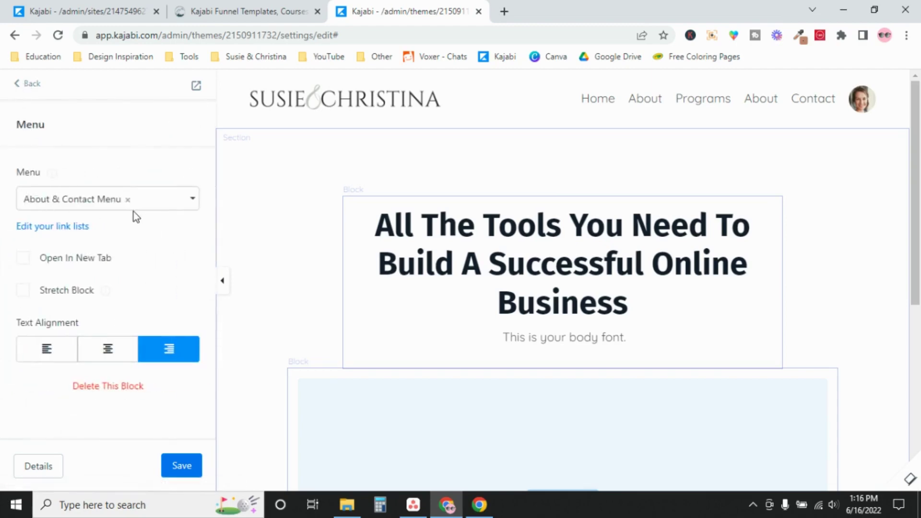
left_click(124, 388)
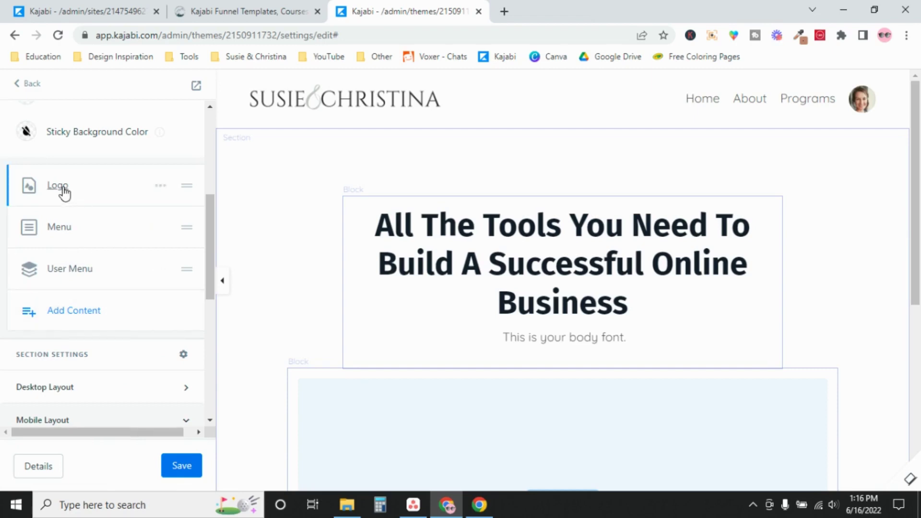
Check the site's Custom Menus under Website > Navigation, then return to the theme editor.
left_click(60, 228)
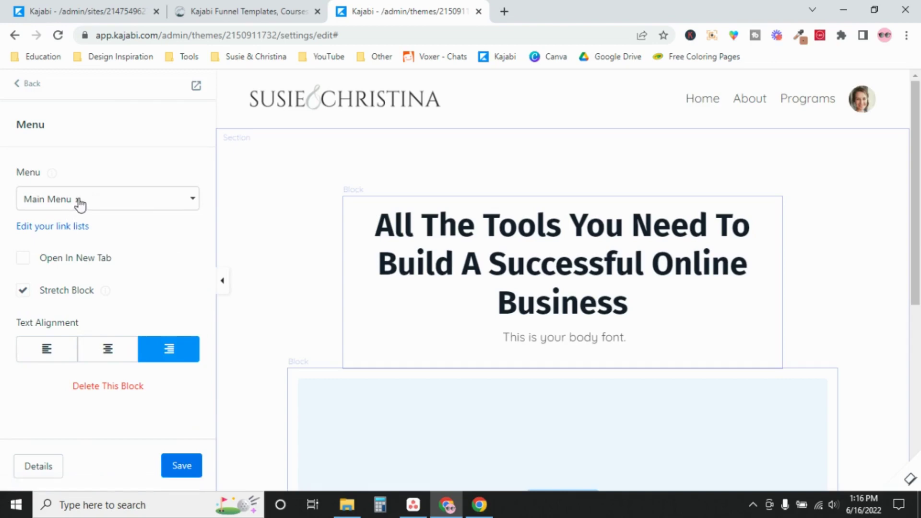
left_click(48, 10)
left_click(416, 192)
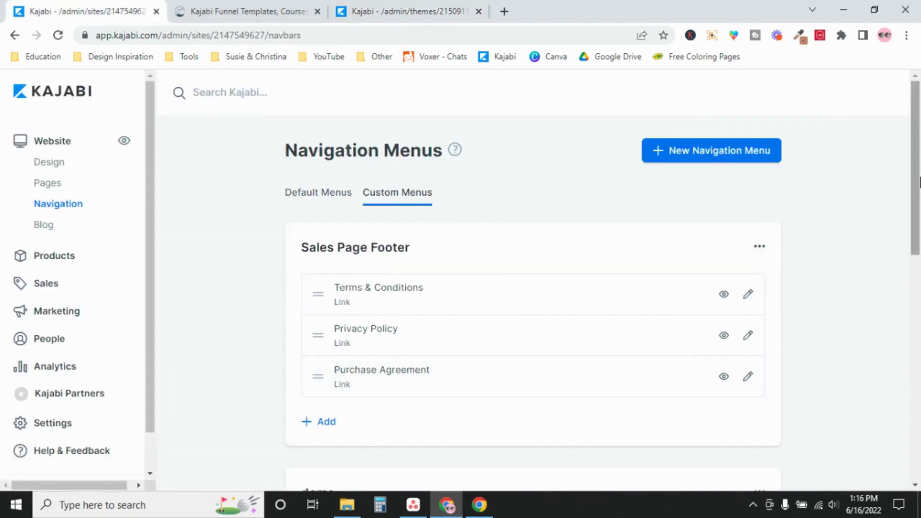
scroll(917, 160, "down", 10)
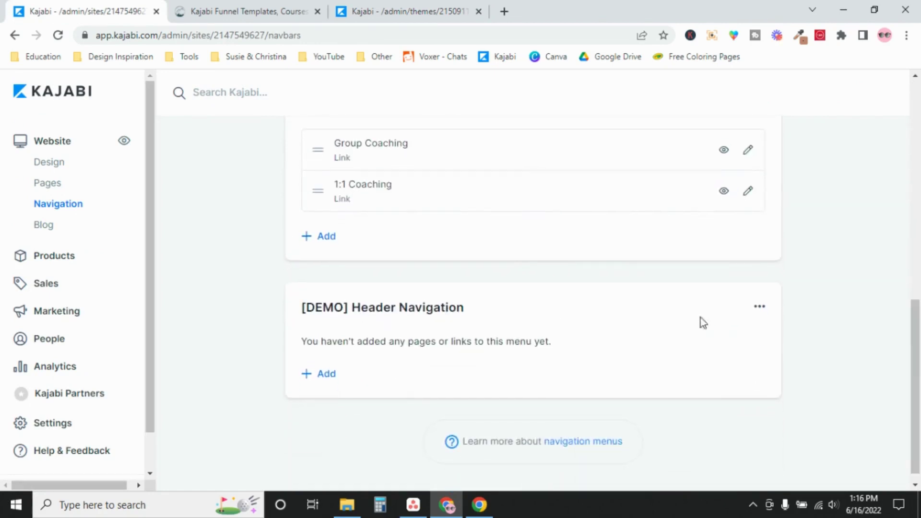
key("ctrl+shift+Tab")
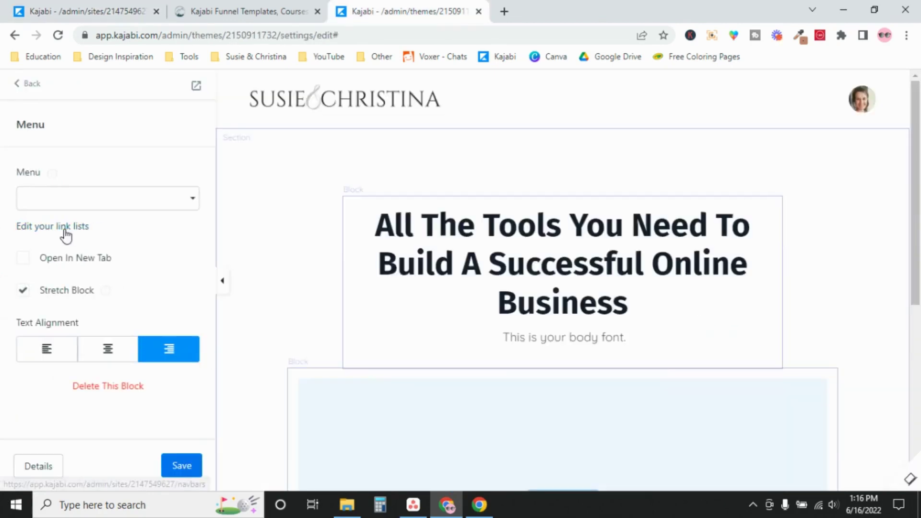
Assign Main Menu to the header Menu block with links opening in a new tab, and save.
left_click(194, 203)
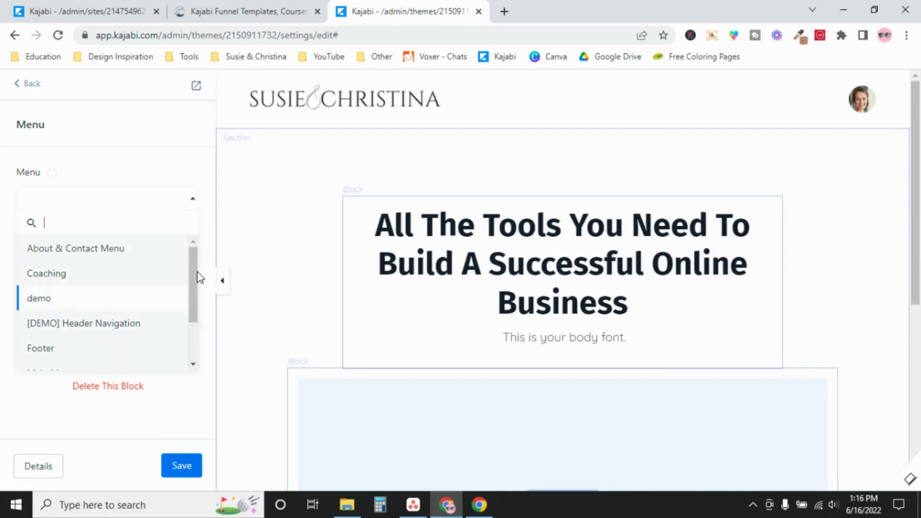
left_click_drag(195, 273, 189, 247)
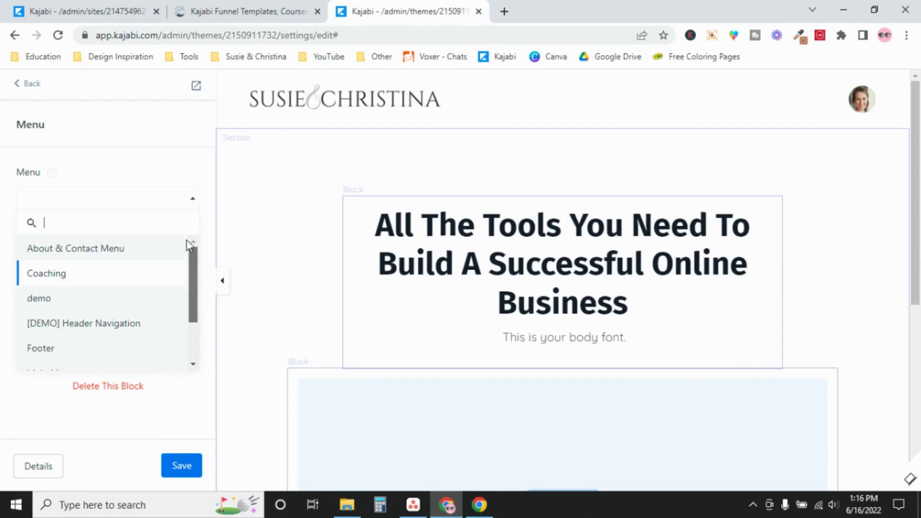
left_click(27, 269)
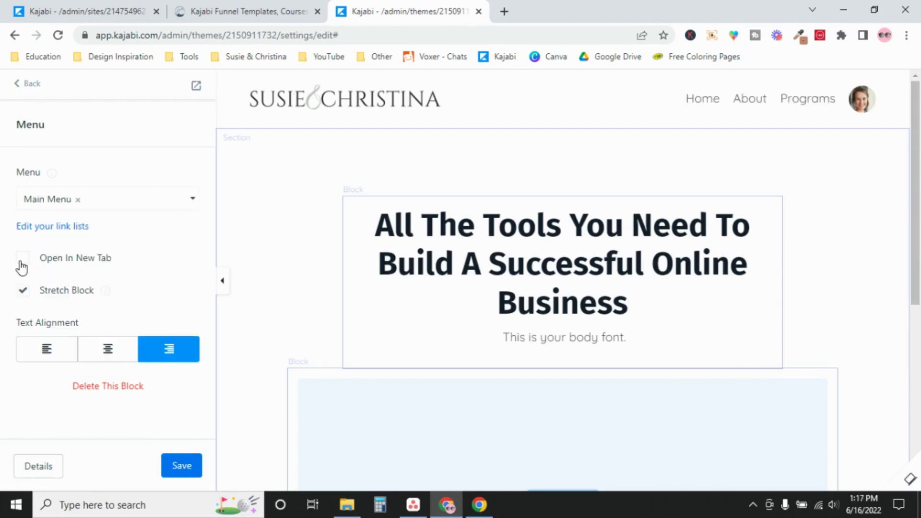
left_click(22, 262)
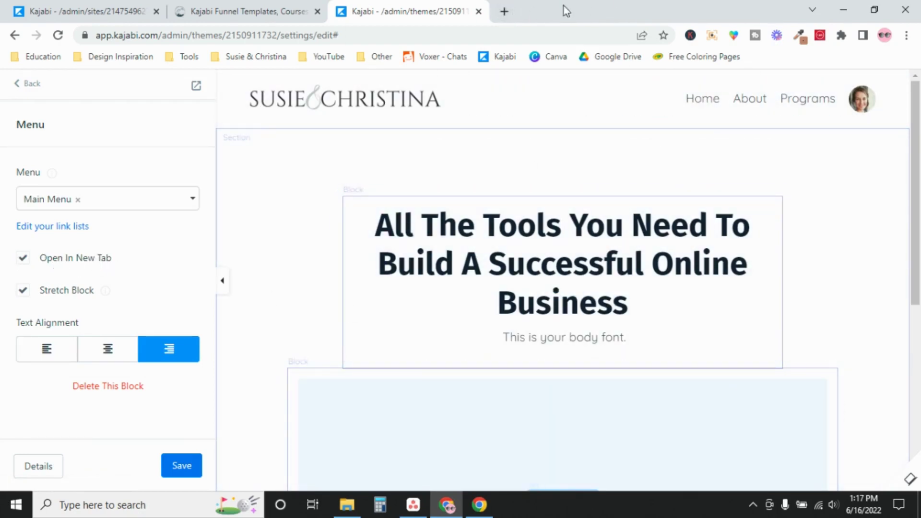
left_click(196, 474)
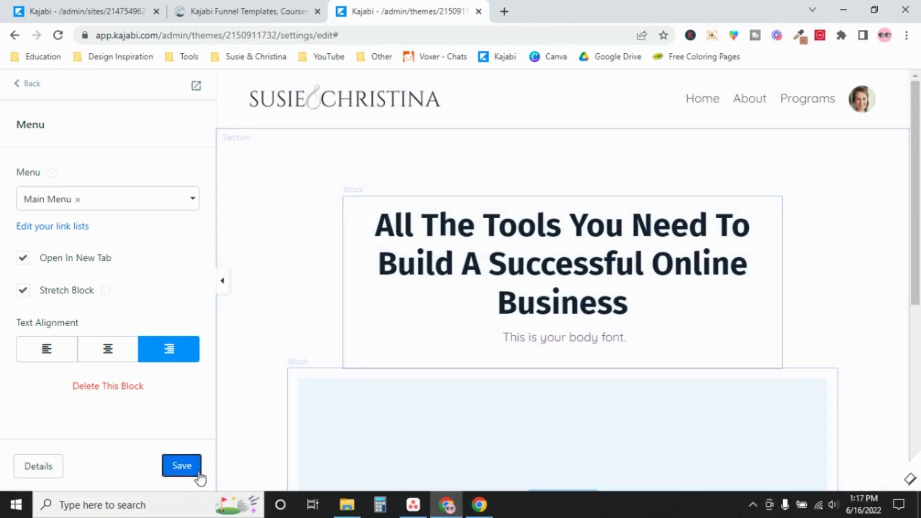
left_click(32, 85)
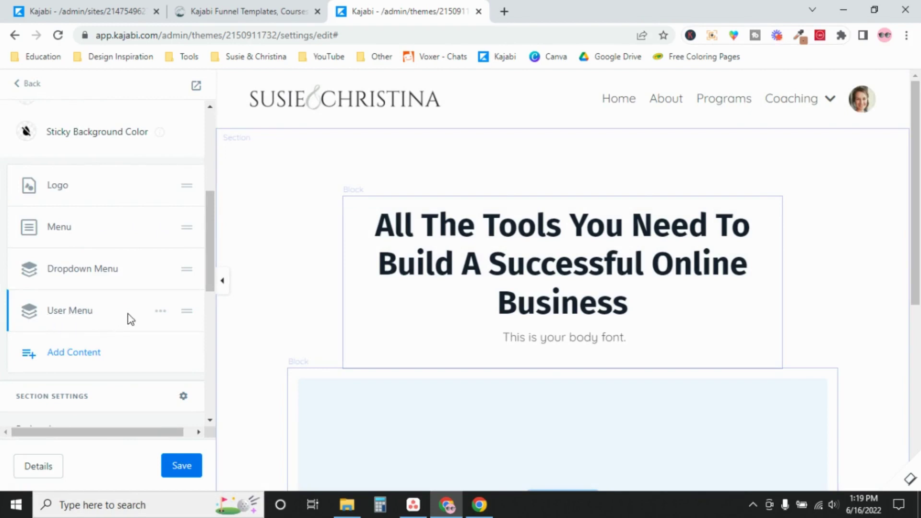
Consult the Member Login Options article and the existing Website > Navigation menus, then go back to the theme editor.
left_click(249, 10)
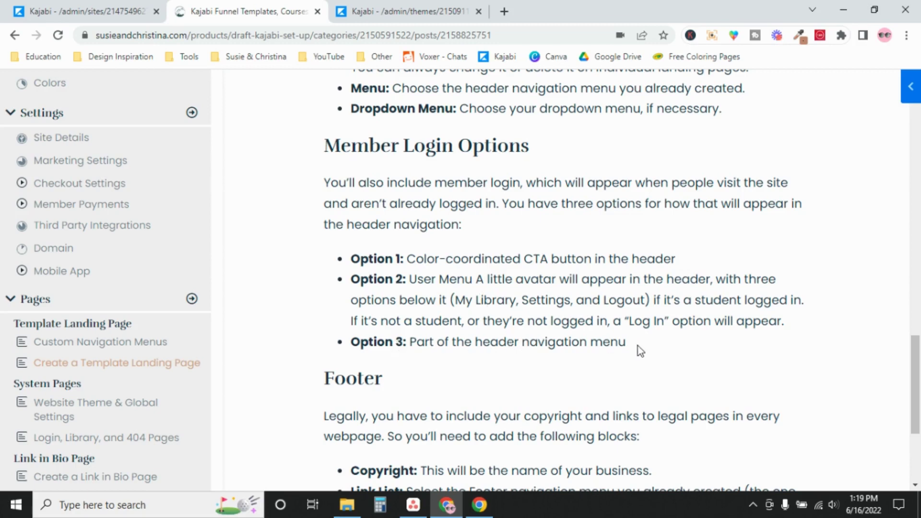
left_click(76, 15)
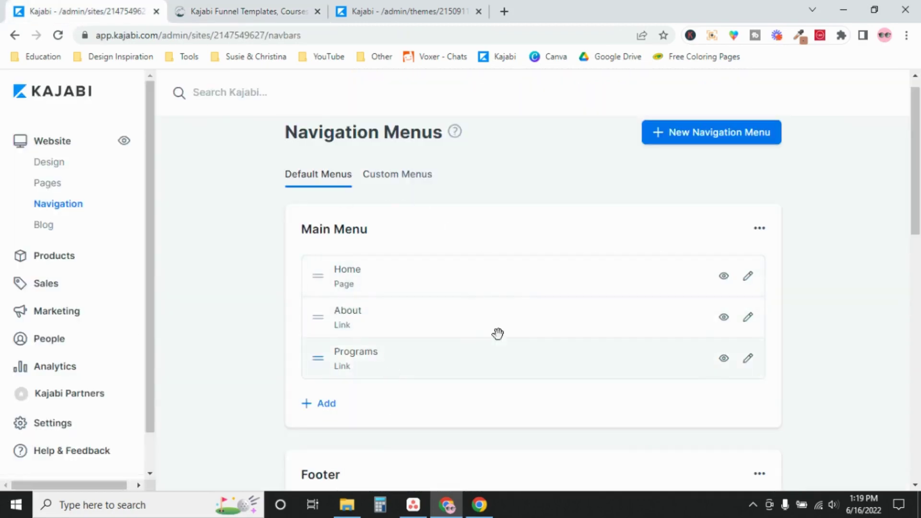
left_click(229, 16)
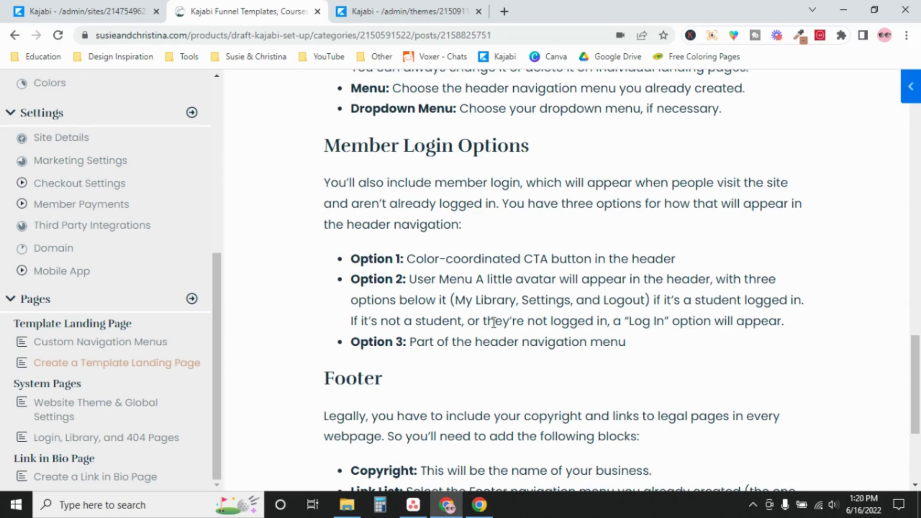
key("ctrl+Tab")
Add a Call to Action block to the header labelled MEMBER LOGIN with the Go to a URL action.
left_click(74, 318)
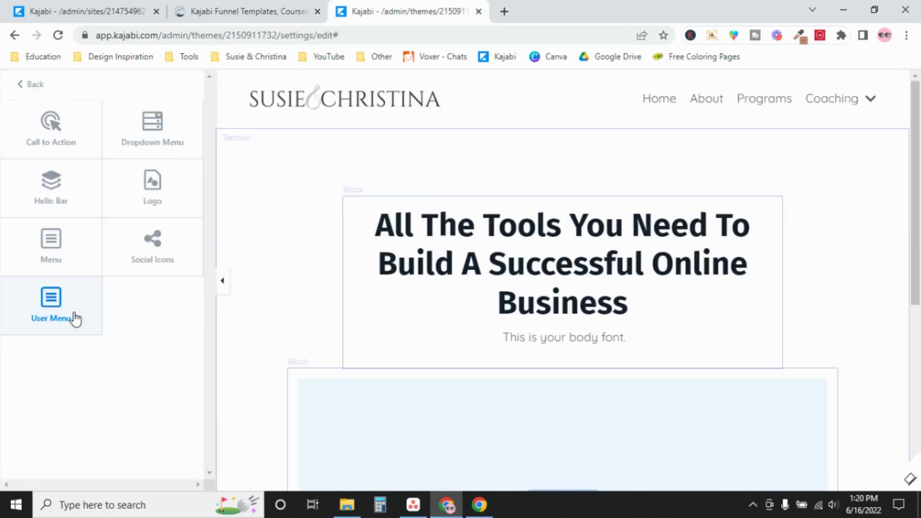
left_click(56, 129)
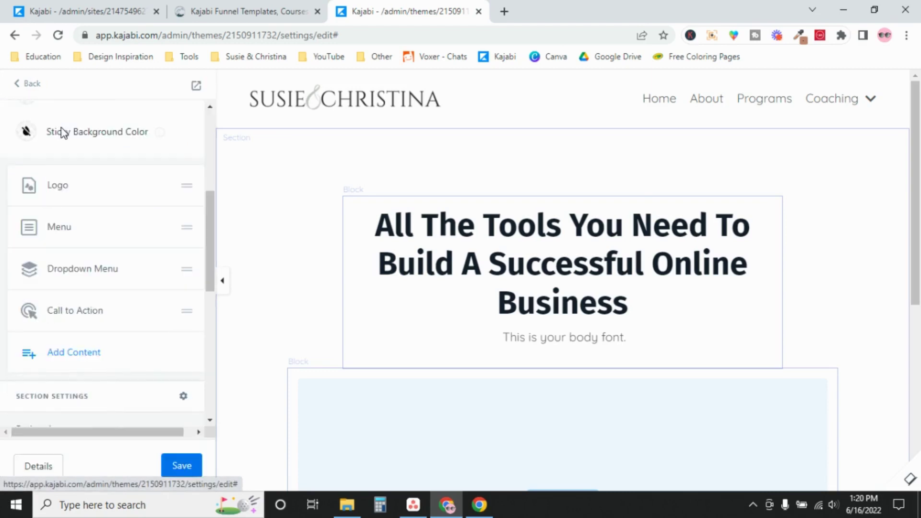
triple_click(109, 199)
type("MEMBER LOGIN")
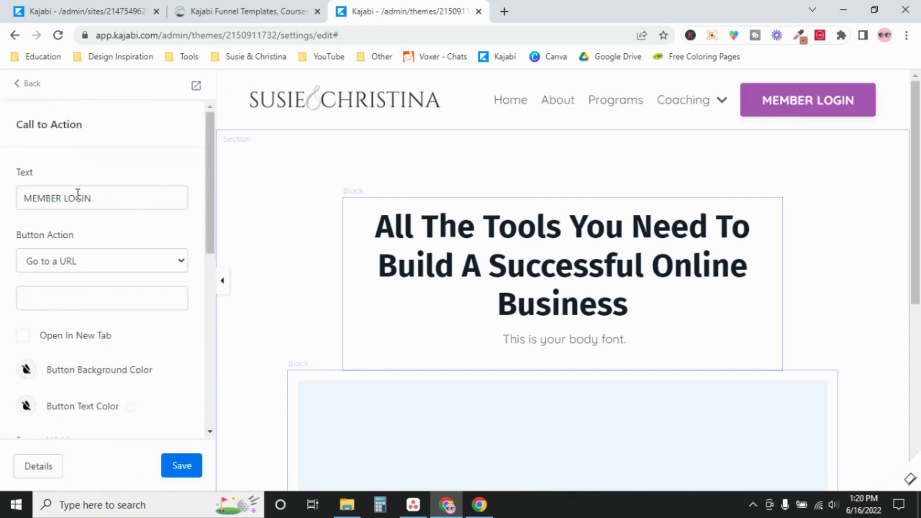
left_click(86, 268)
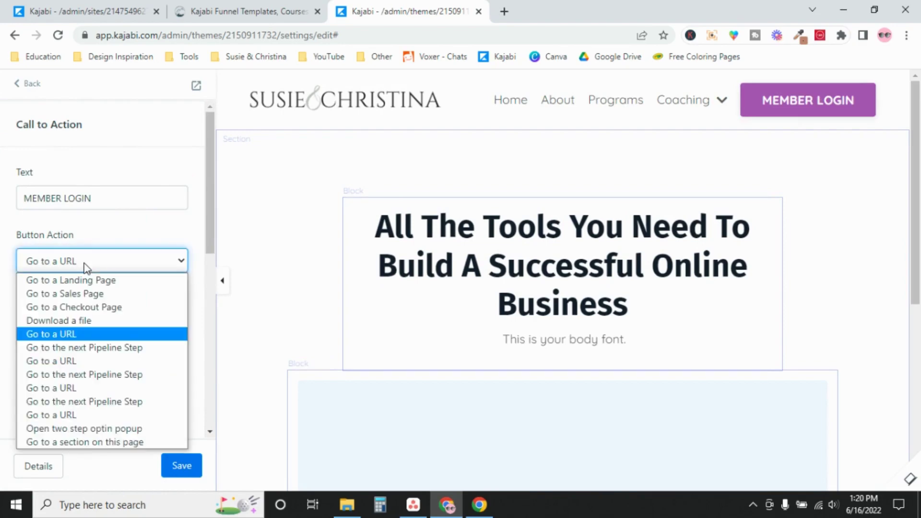
left_click(91, 335)
left_click(83, 296)
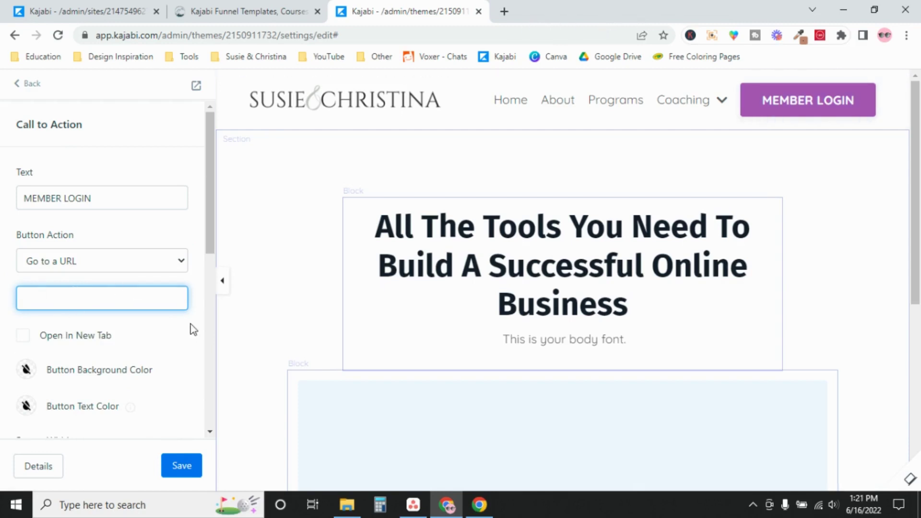
Build the site's /login page address in a new browser tab and select it.
left_click(504, 11)
left_click(518, 30)
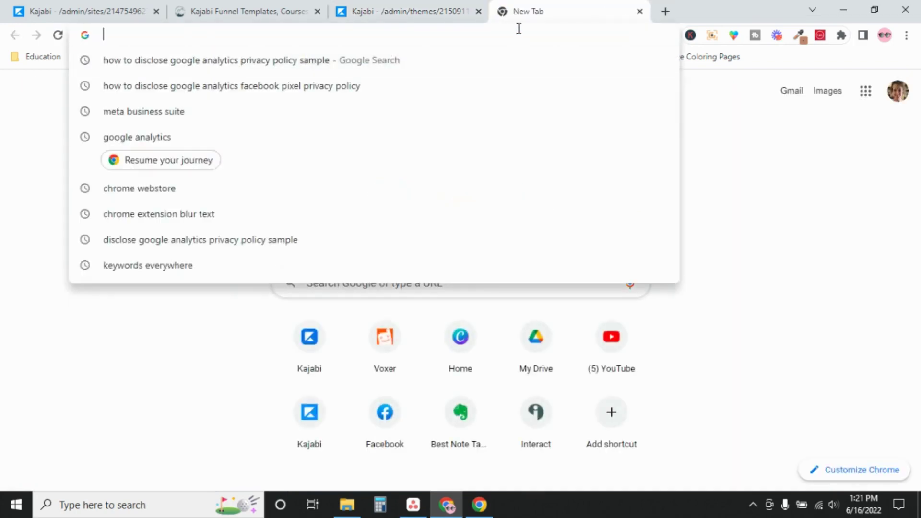
type("SUSIE")
key("Return")
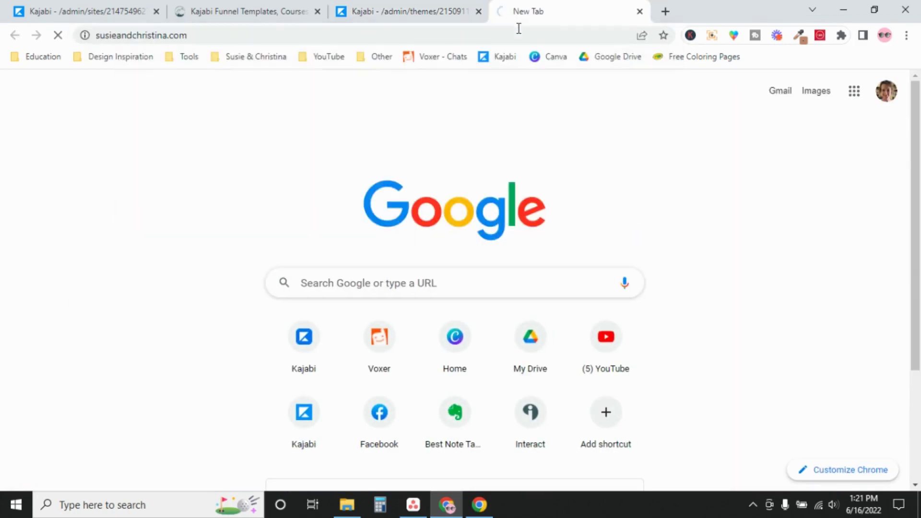
left_click(516, 34)
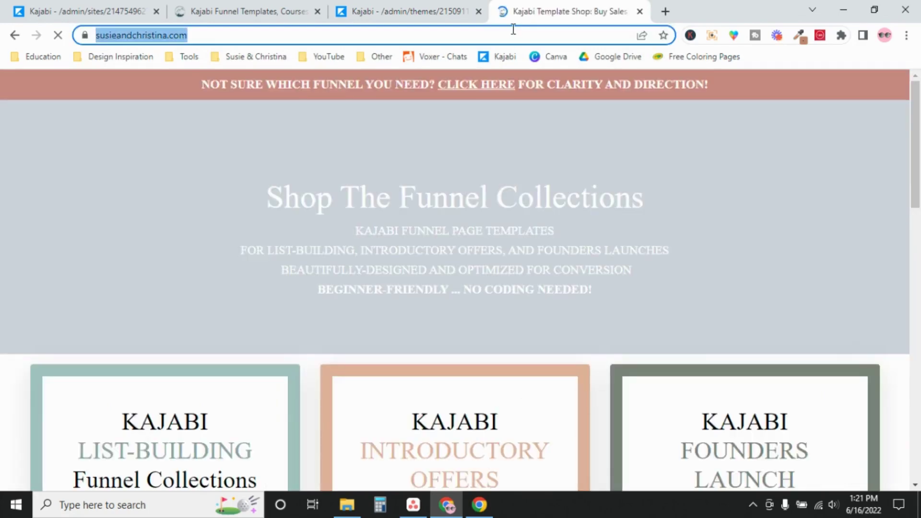
left_click(513, 29)
type("/logo")
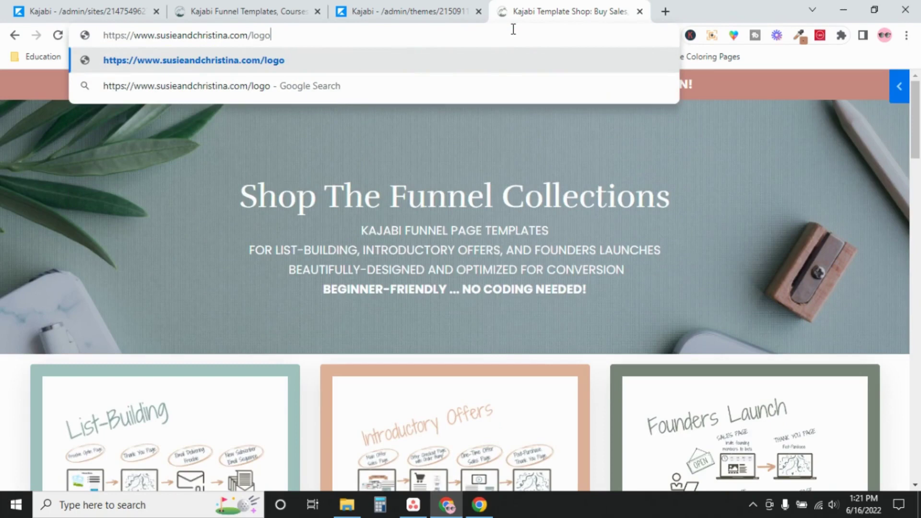
key("BackSpace")
type("in")
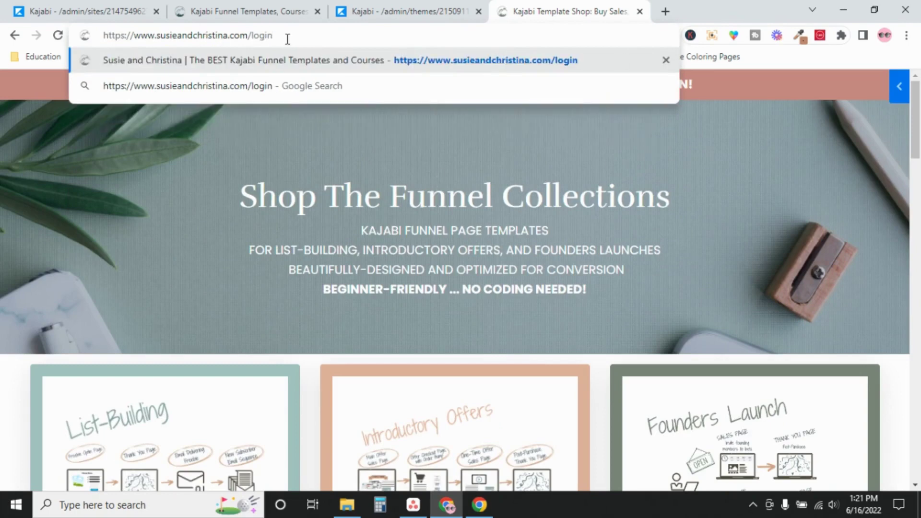
left_click_drag(290, 35, 98, 34)
key("ctrl+c")
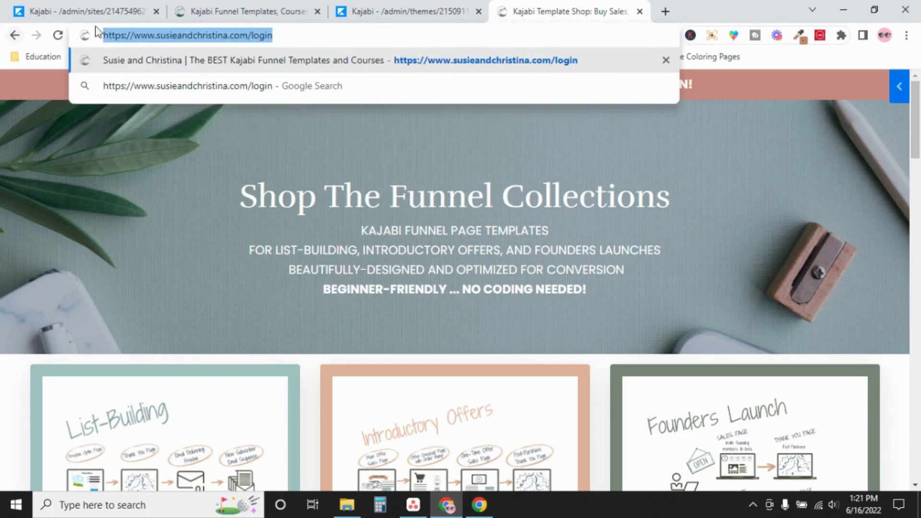
Paste the /login URL as the button's link, enable Open In New Tab, and save.
left_click(370, 7)
key("ctrl+v")
left_click(23, 335)
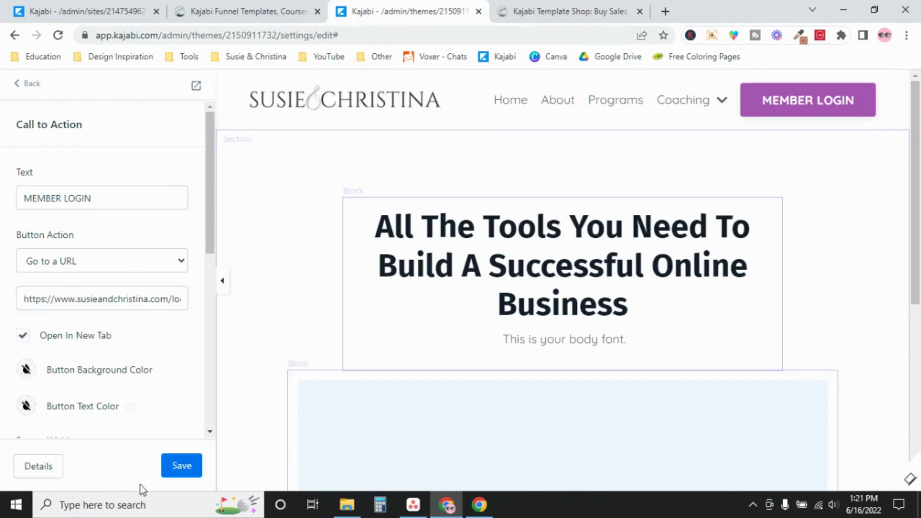
left_click(191, 474)
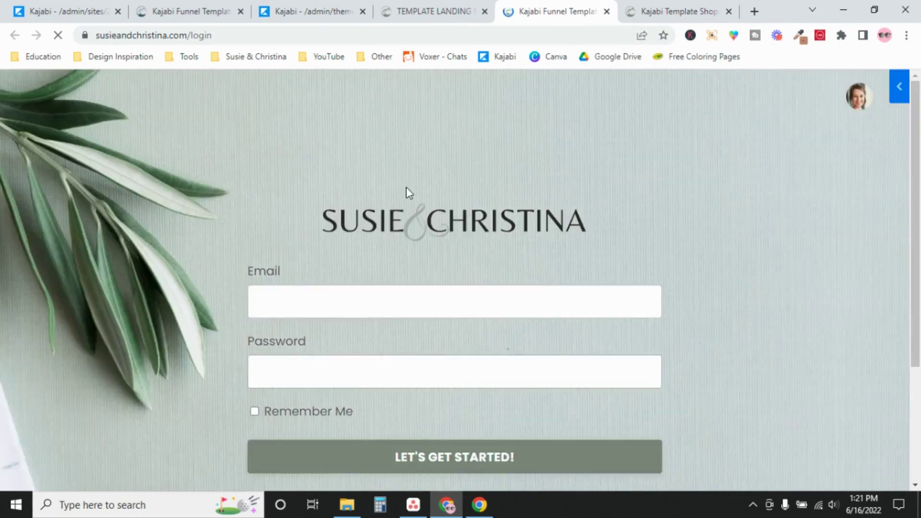
left_click(425, 10)
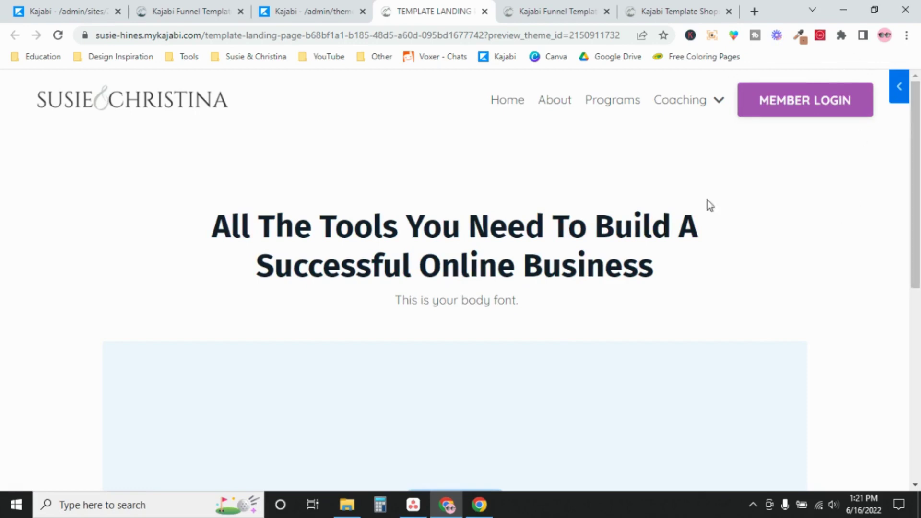
left_click(306, 15)
left_click(201, 12)
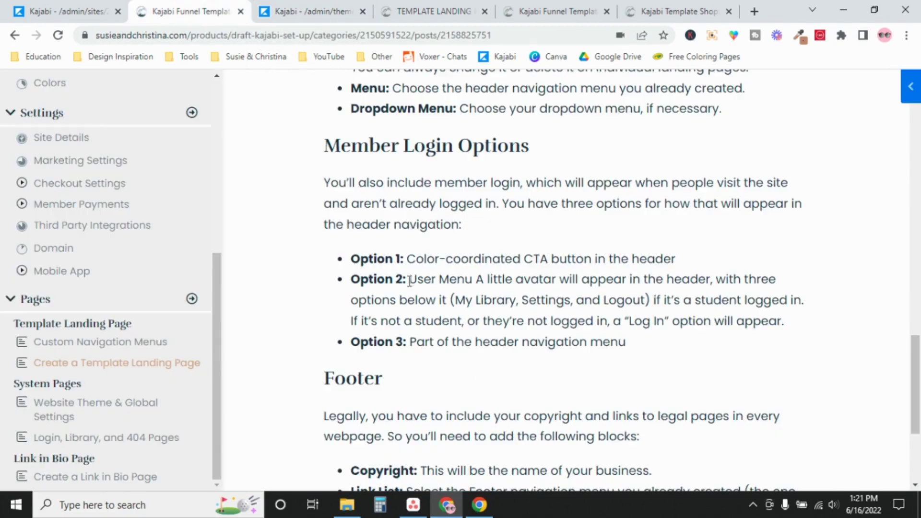
left_click_drag(362, 261, 670, 259)
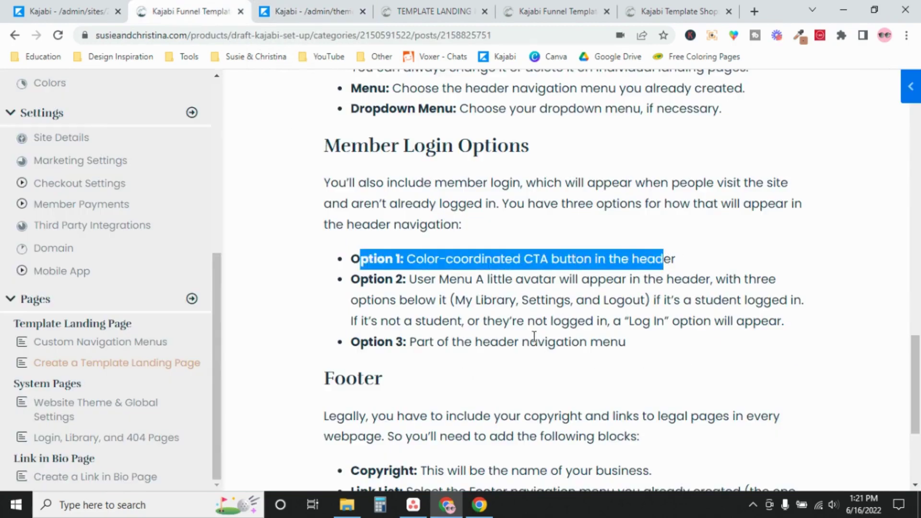
left_click(525, 309)
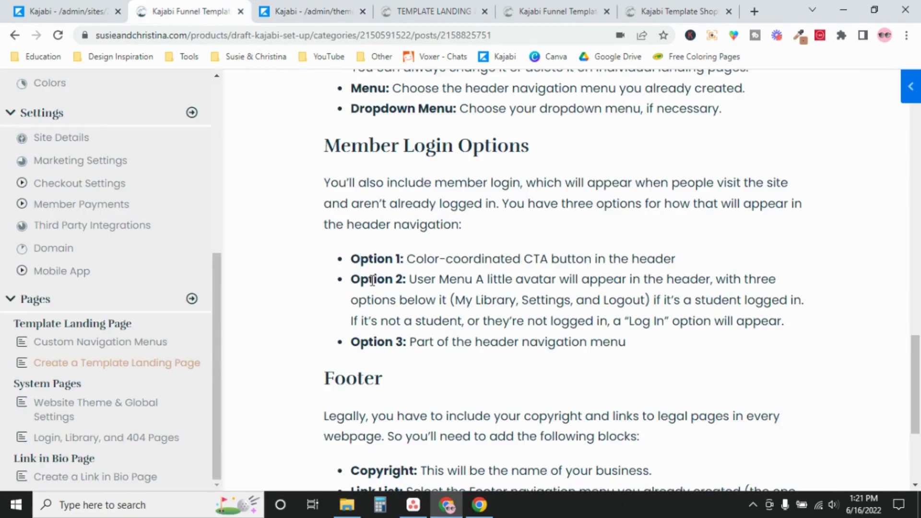
Delete the MEMBER LOGIN Call to Action block from the header.
left_click(306, 6)
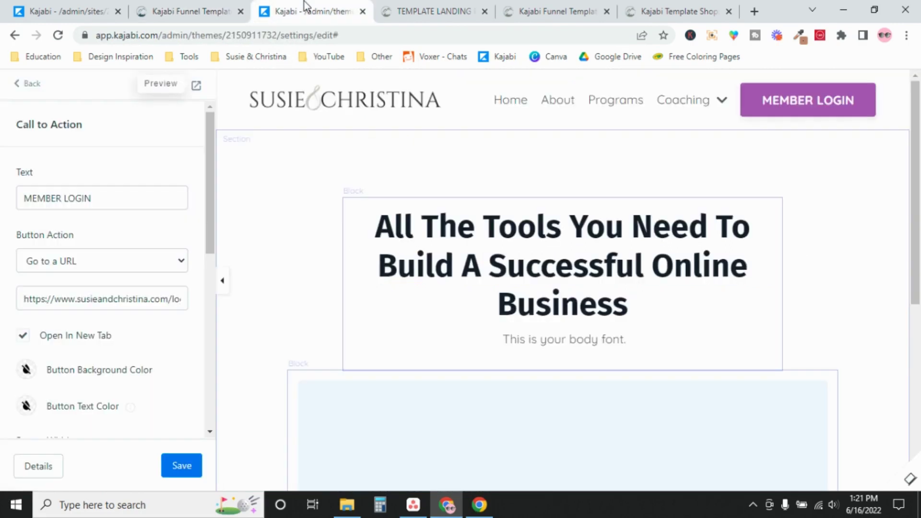
left_click(21, 83)
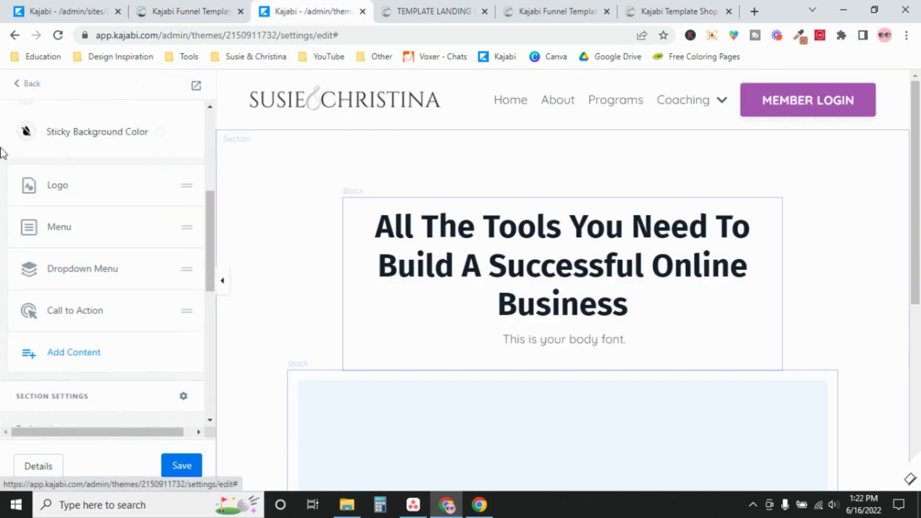
left_click(159, 312)
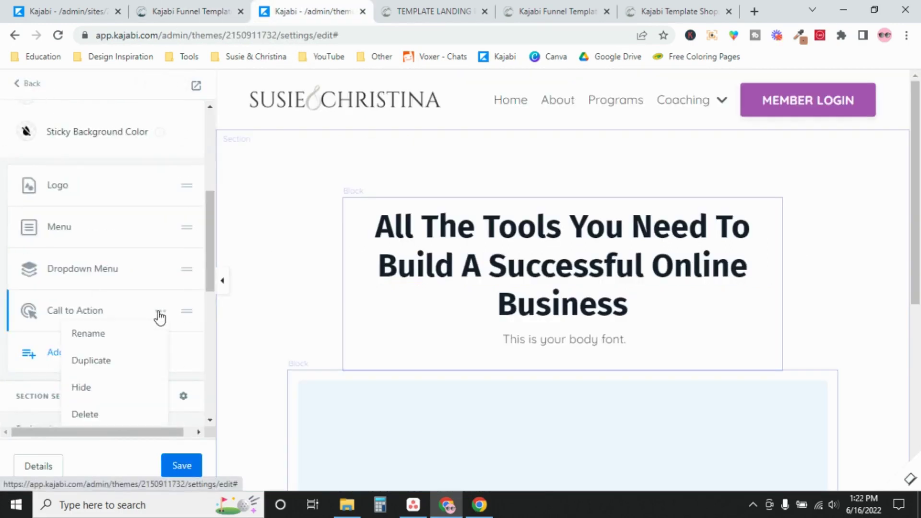
left_click(90, 416)
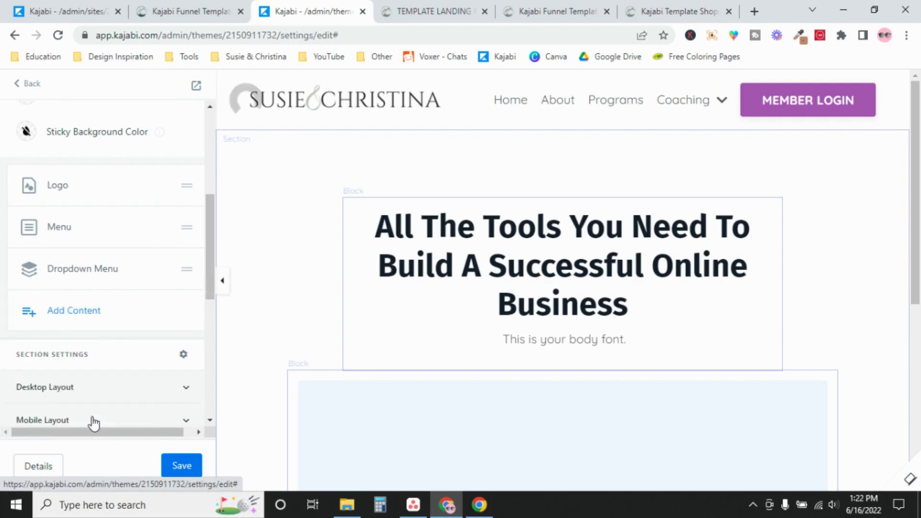
Add a User Menu block to the header, save, and view the landing page preview.
left_click(66, 316)
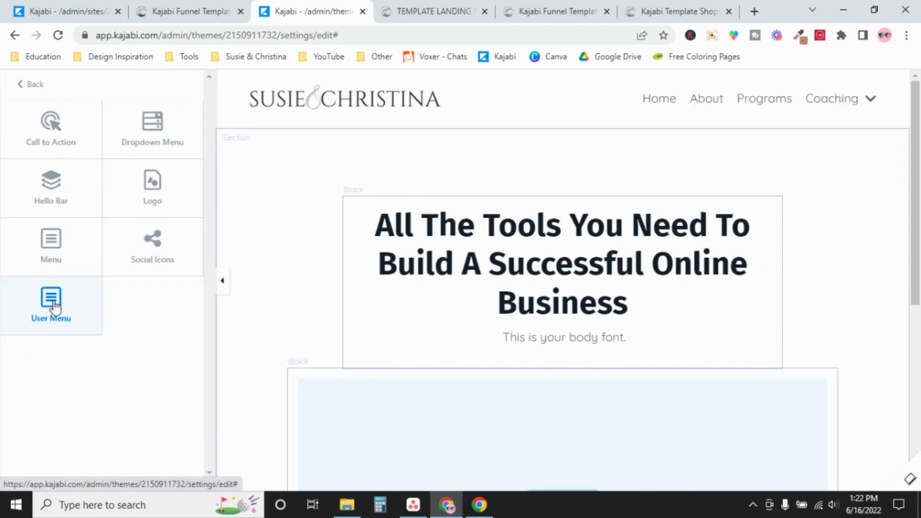
left_click(54, 305)
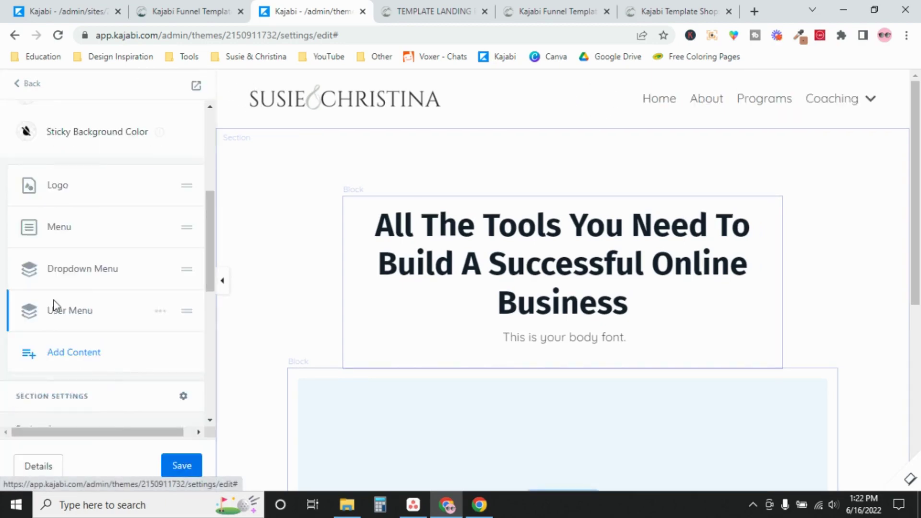
left_click(186, 473)
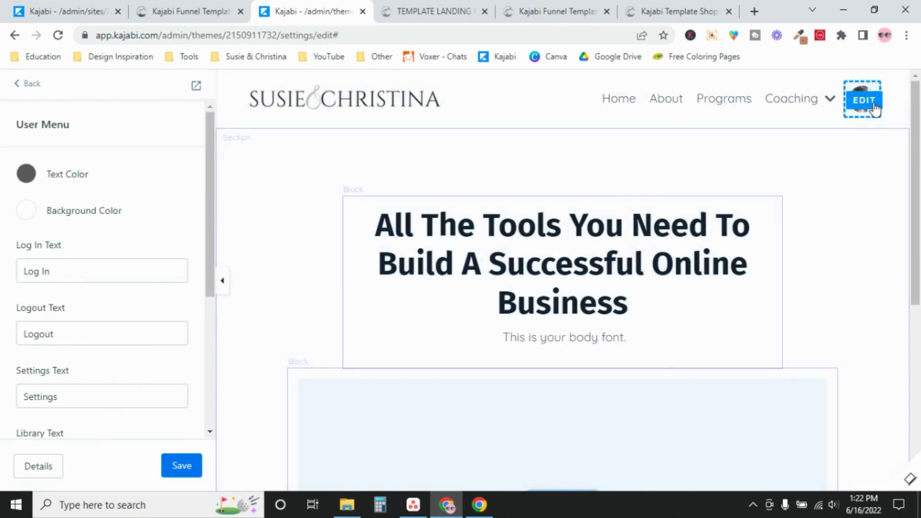
left_click(421, 6)
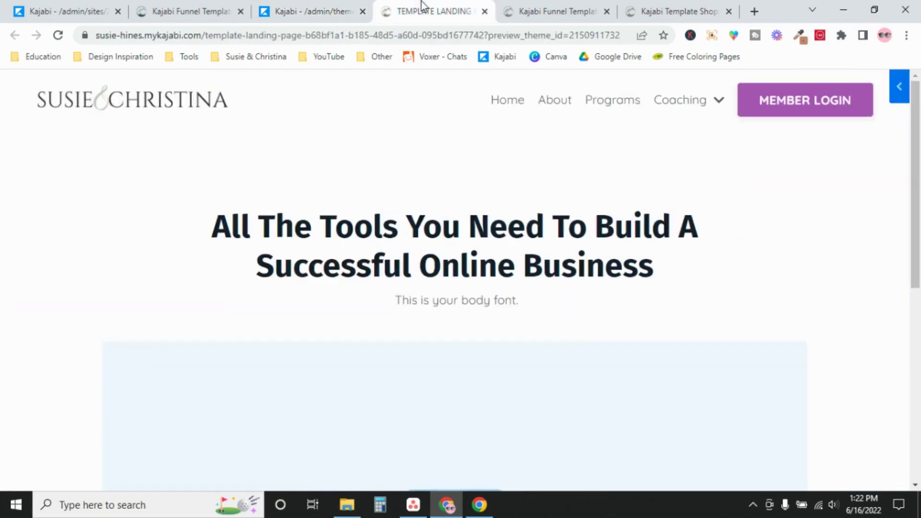
Reload the preview, check the member avatar menu, and copy the TEMPLATE LANDING PAGE URL.
left_click(58, 36)
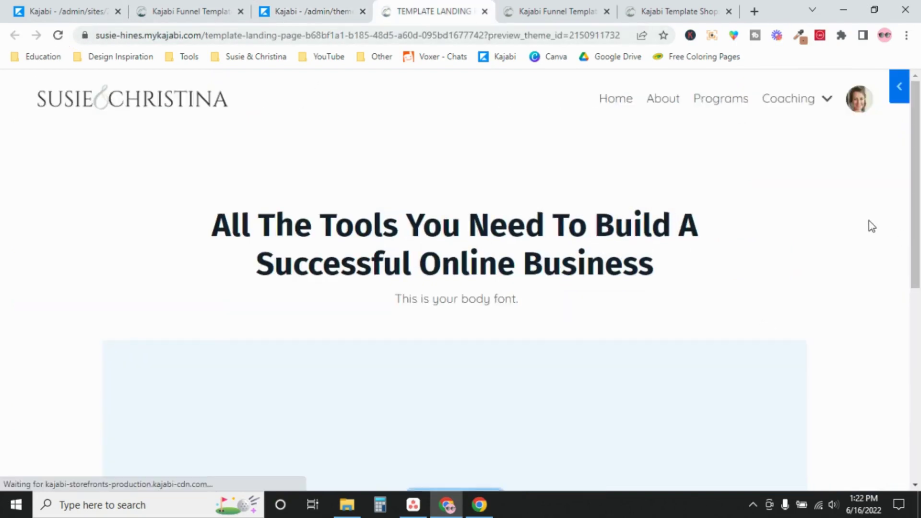
left_click(858, 100)
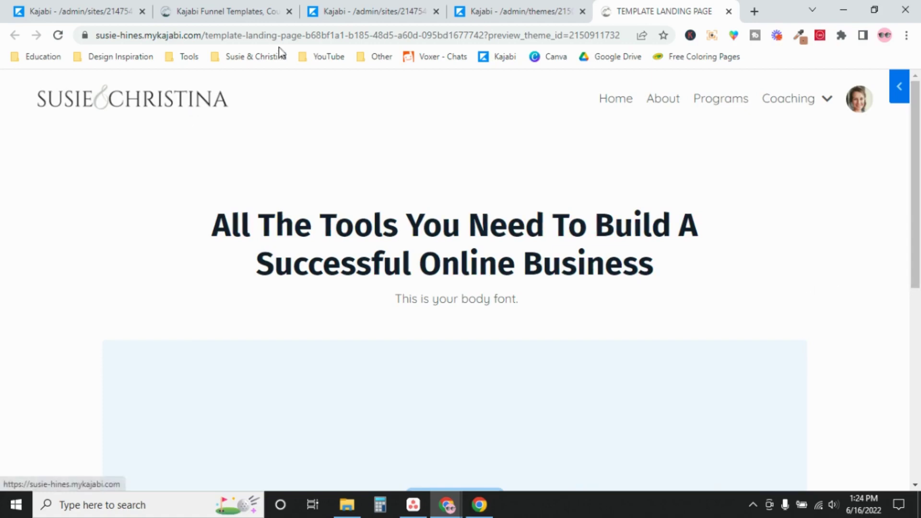
left_click(390, 10)
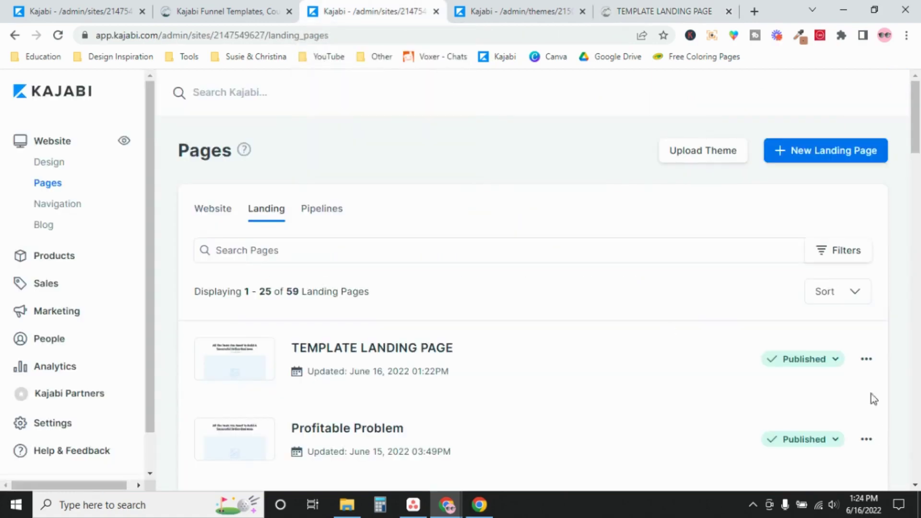
left_click(866, 360)
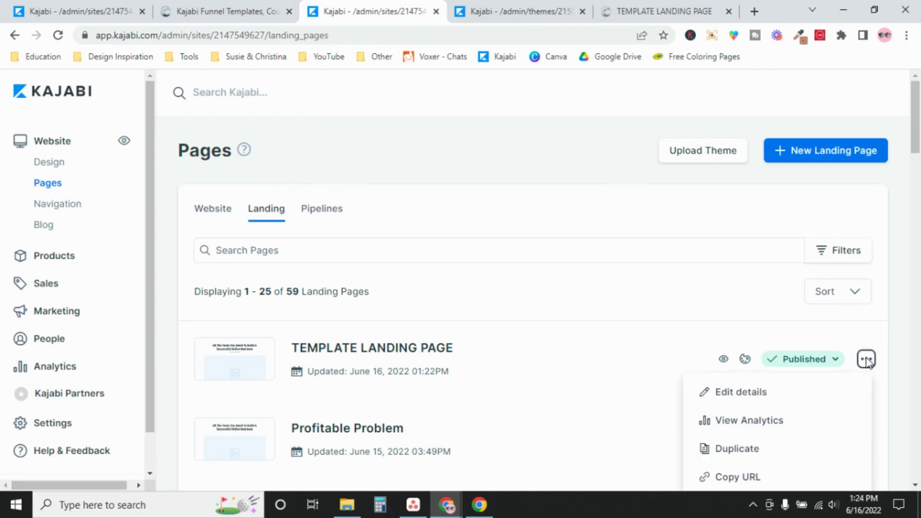
left_click(749, 477)
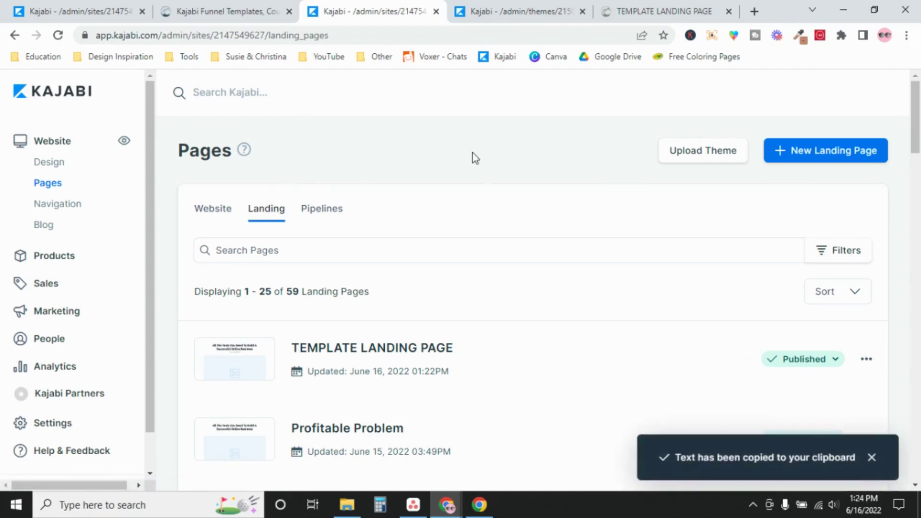
Load the landing page in an incognito window and follow its Log In link.
left_click(906, 36)
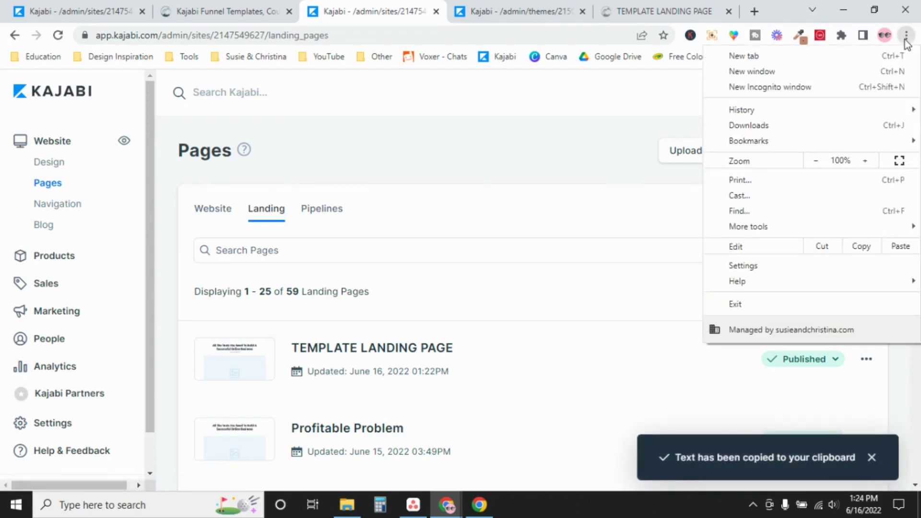
left_click(804, 87)
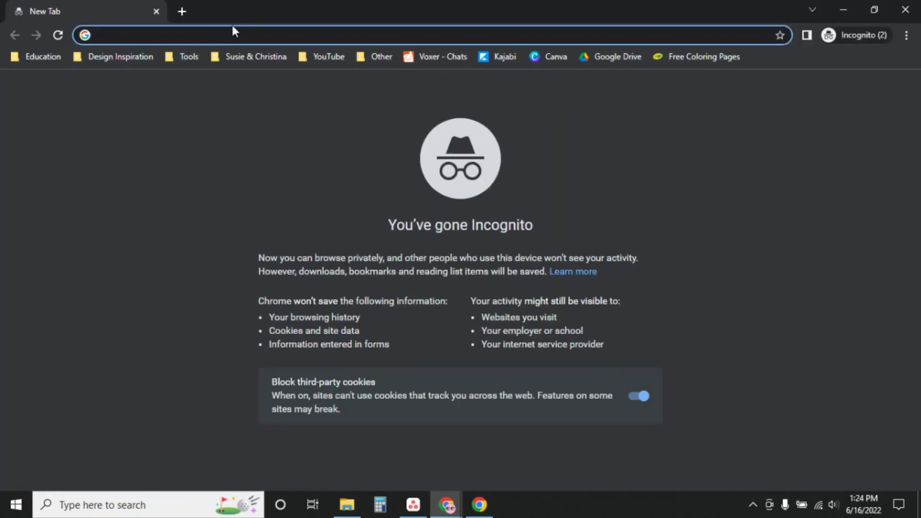
type("https://www.susieandchristina.com/template-landing-page-b68bf1a1-b185-48d5-a60d-095bd1677742")
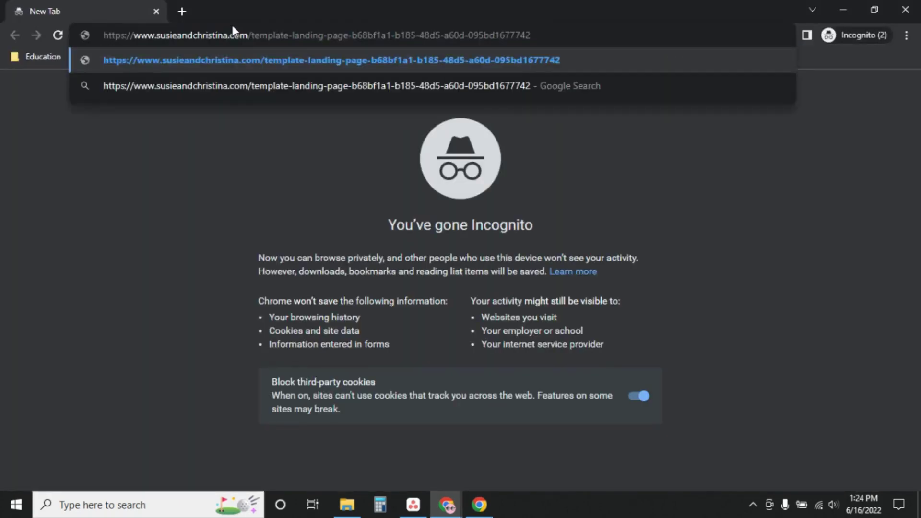
key("Return")
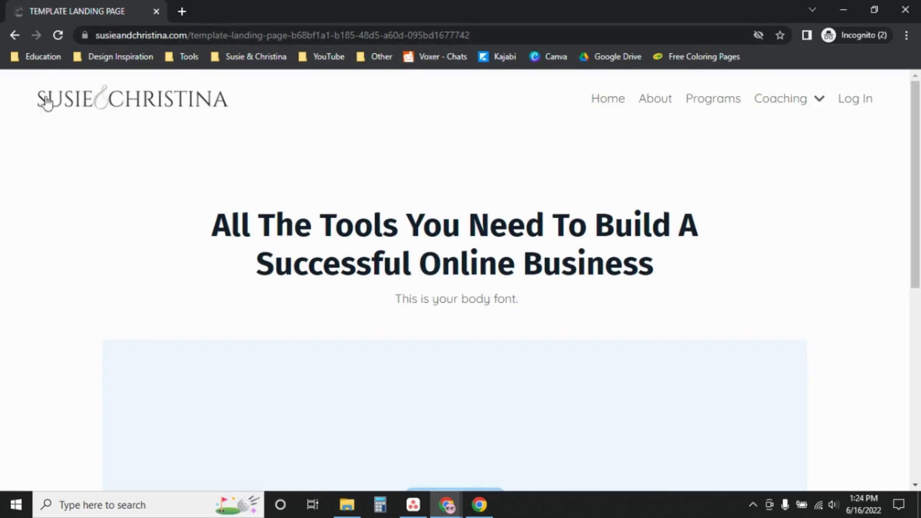
left_click(857, 100)
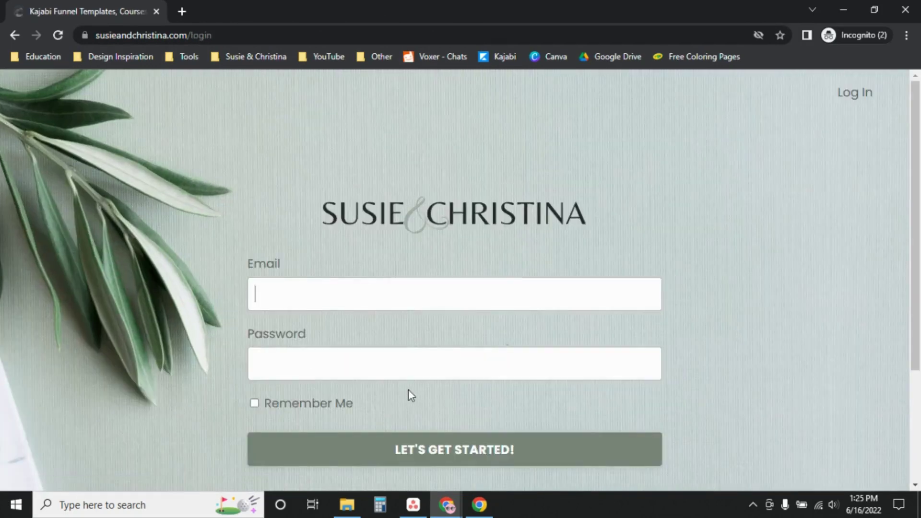
Close the incognito window, review the article's header navigation menu option, and open the User Menu block's options.
left_click(907, 11)
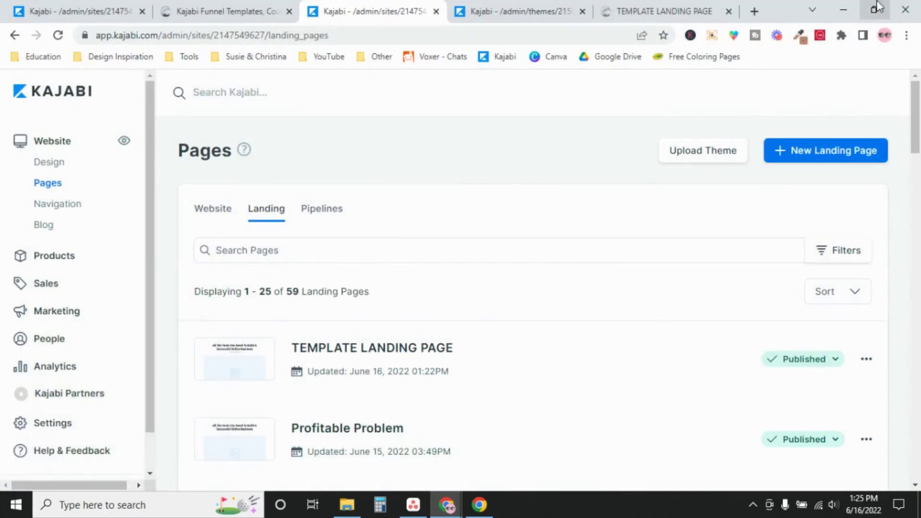
left_click(227, 9)
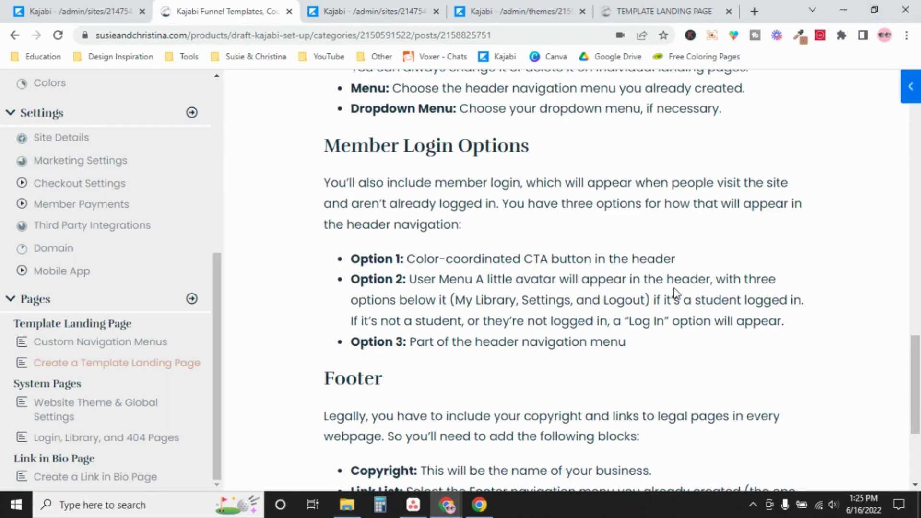
left_click_drag(410, 344, 639, 351)
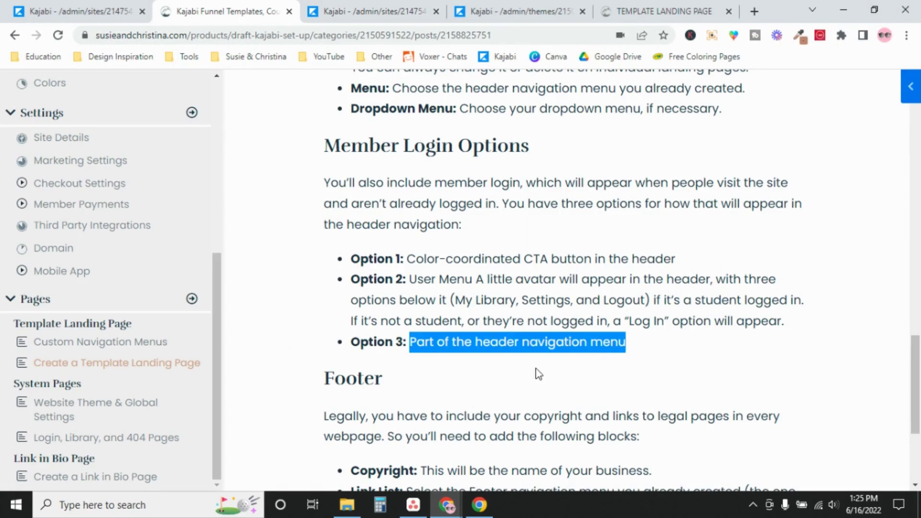
left_click(542, 349)
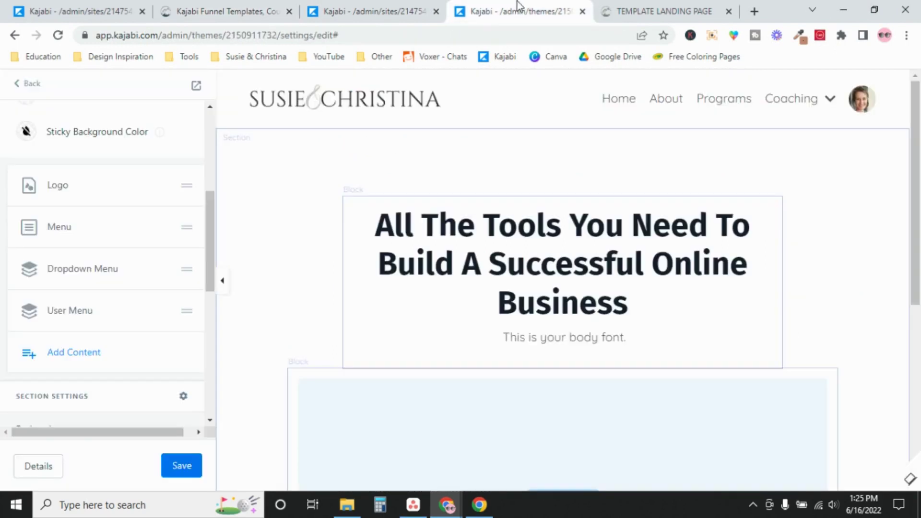
left_click(161, 312)
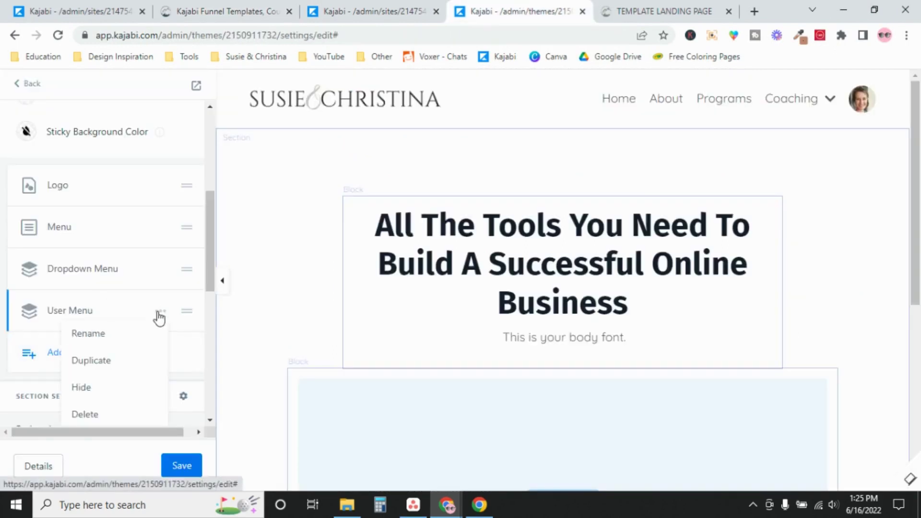
Delete the header's User Menu block and add a 'Member Login' link to /login in the Main Menu.
left_click(128, 415)
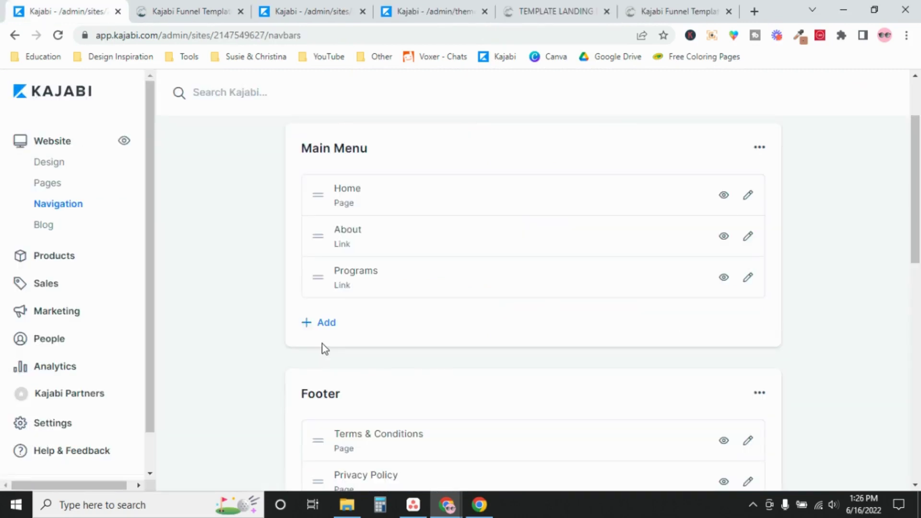
left_click(325, 323)
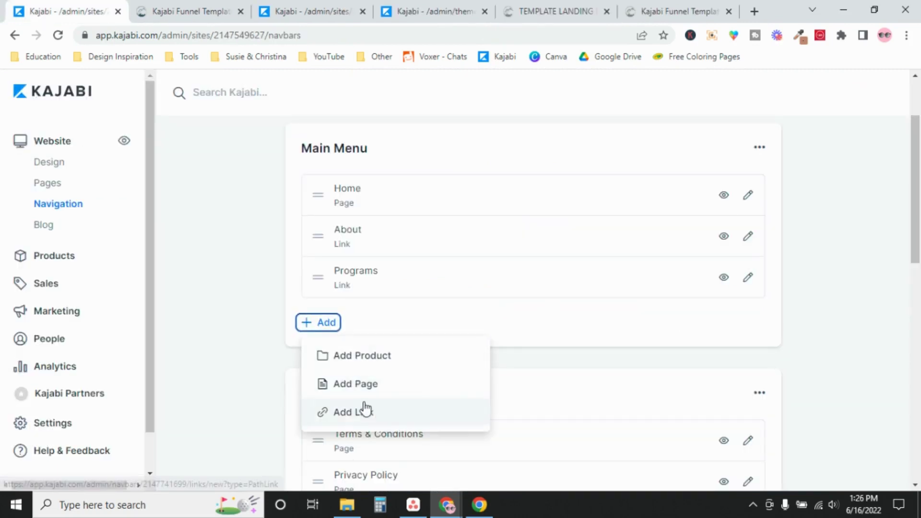
left_click(361, 413)
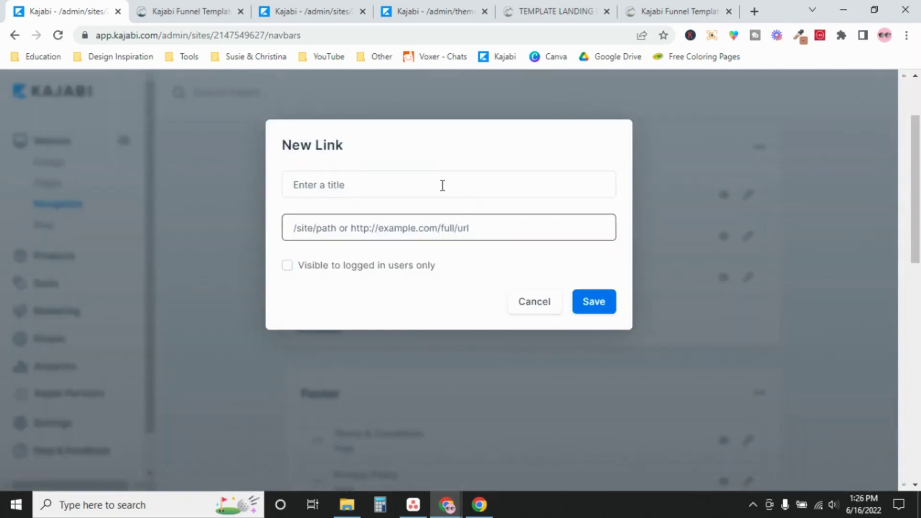
left_click(442, 186)
type("Member")
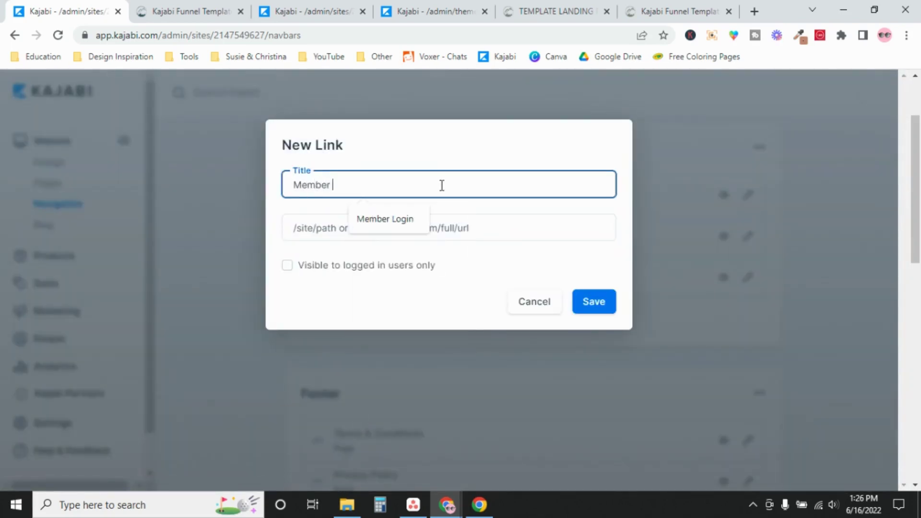
type(" Login")
key("Tab")
type("https://www.susieandchristina.com/login")
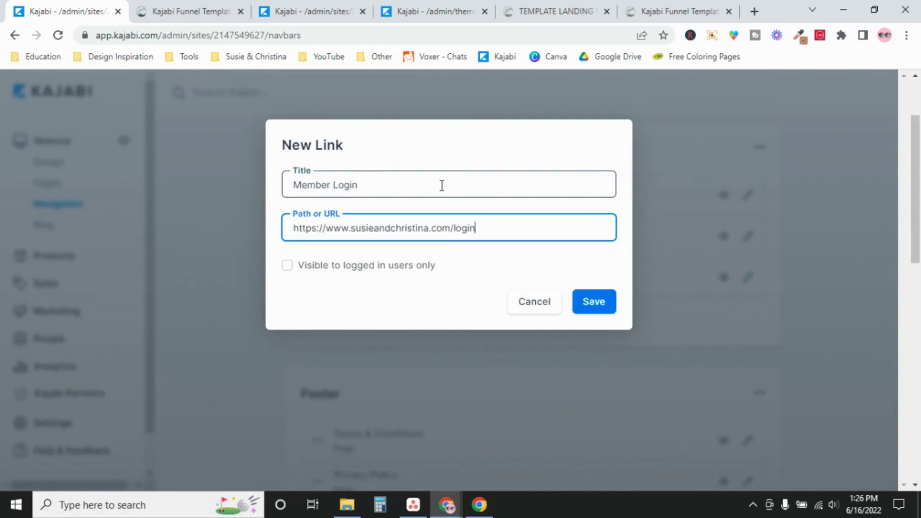
left_click(601, 307)
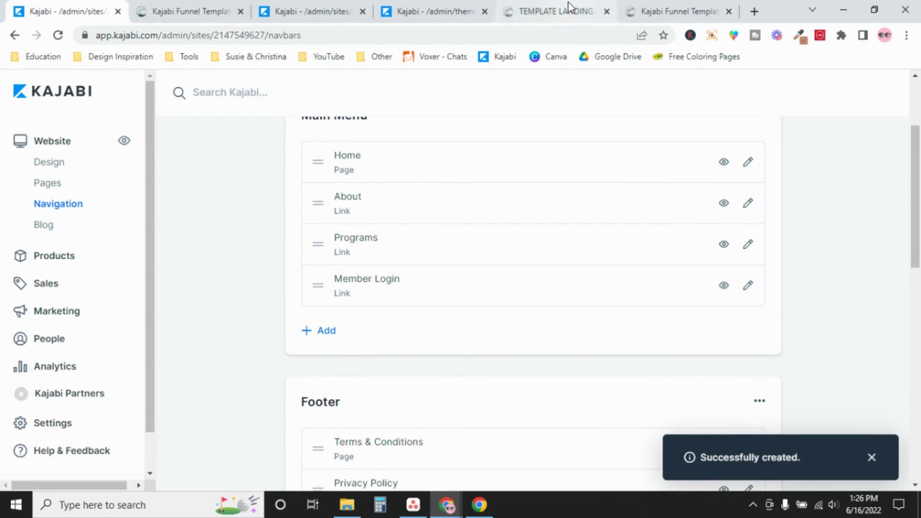
left_click(527, 14)
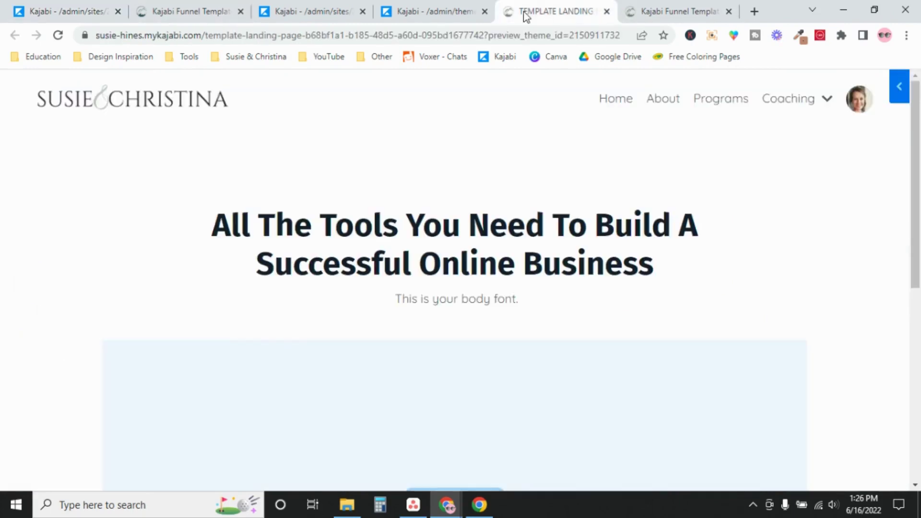
Reload the preview and test the new Member Login link in the header.
left_click(58, 35)
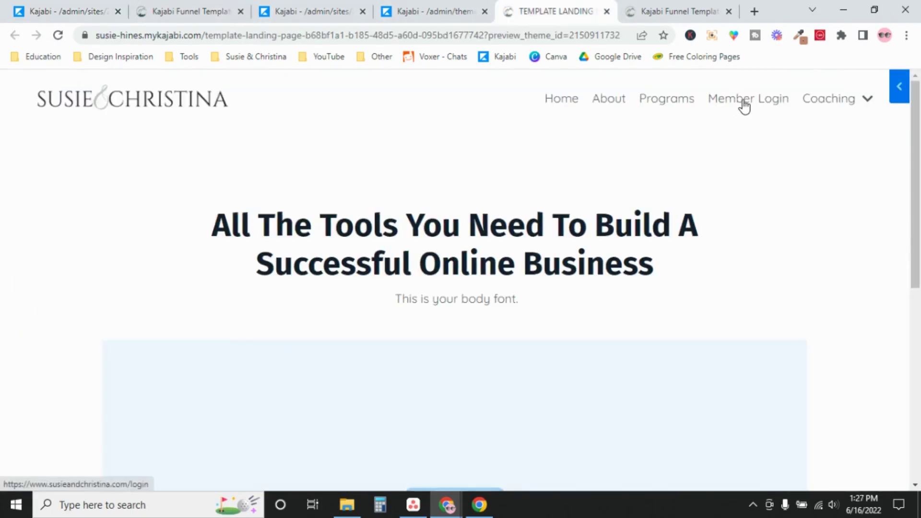
left_click(743, 100)
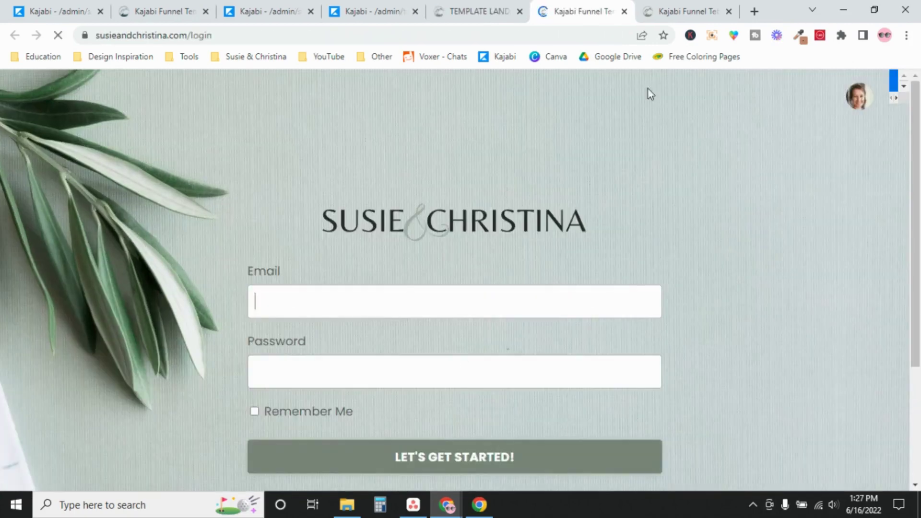
left_click(479, 11)
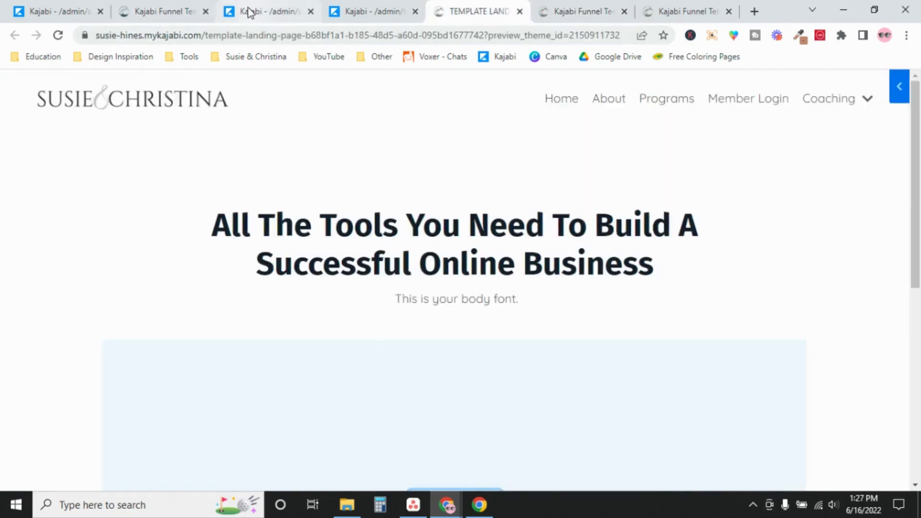
Switch through the open tabs and reread the article's Option 2 User Menu description.
left_click(249, 11)
left_click(41, 9)
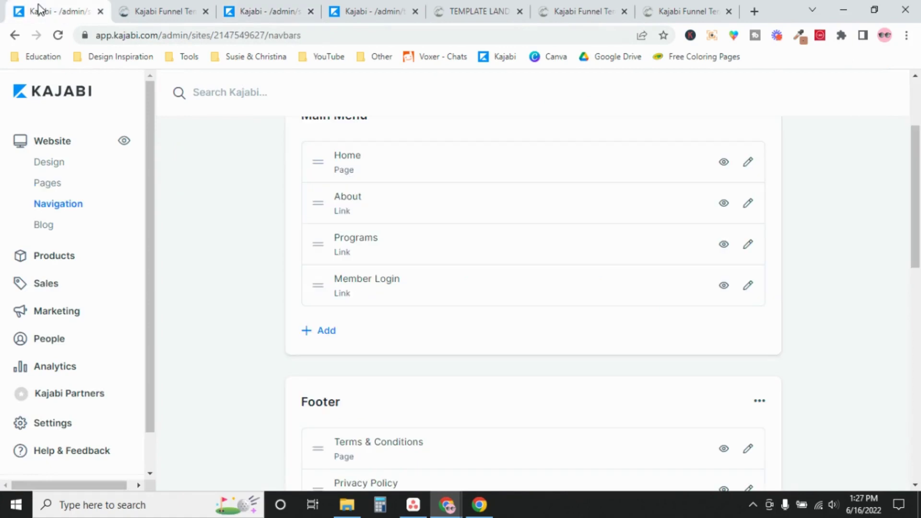
left_click(140, 6)
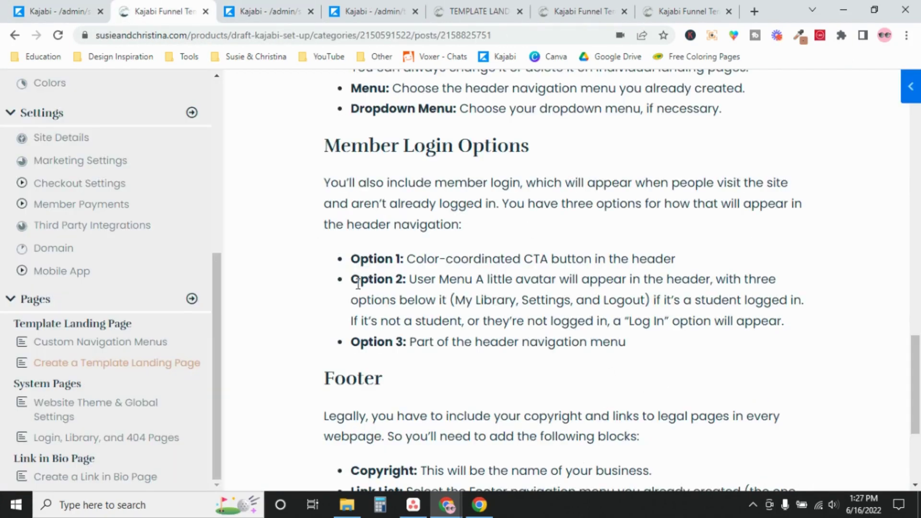
left_click_drag(354, 282, 492, 278)
left_click(787, 321)
scroll(785, 315, "down", 4)
Open the Footer section and delete its Logo block.
left_click(565, 11)
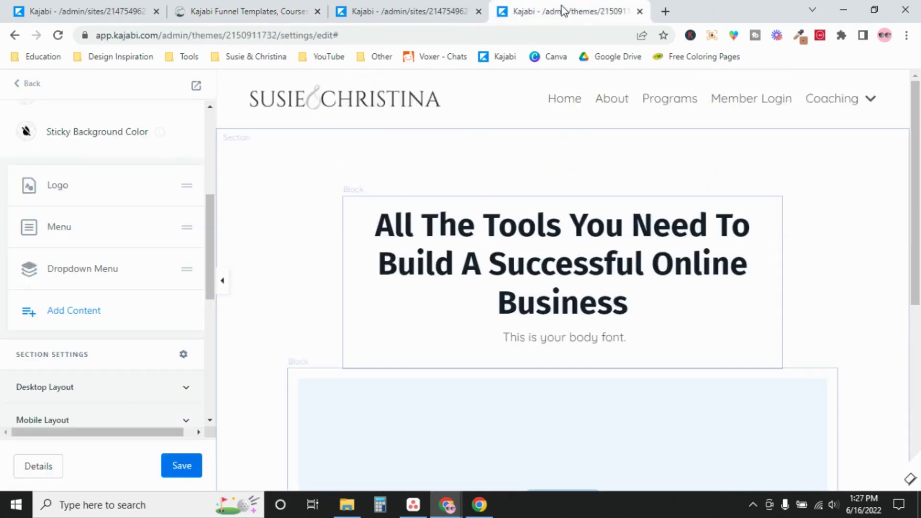
left_click(31, 85)
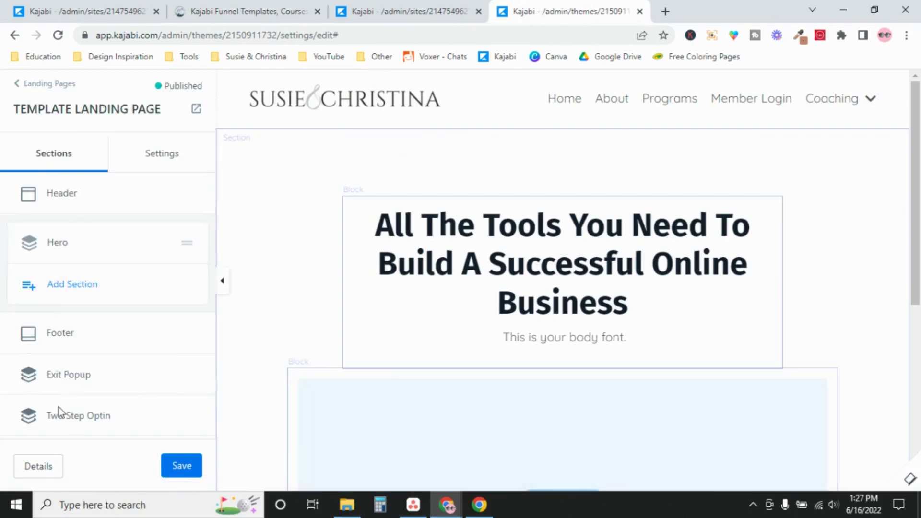
left_click(67, 336)
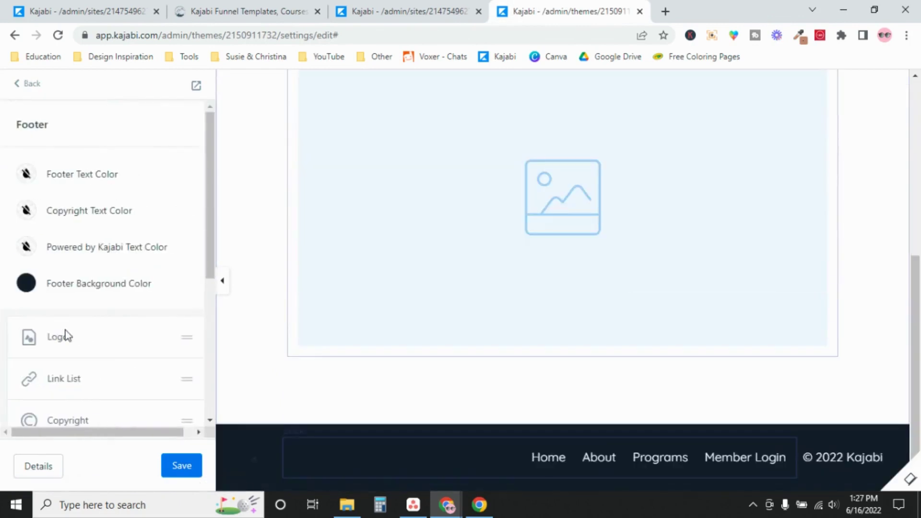
scroll(111, 120, "down", 3)
left_click(161, 171)
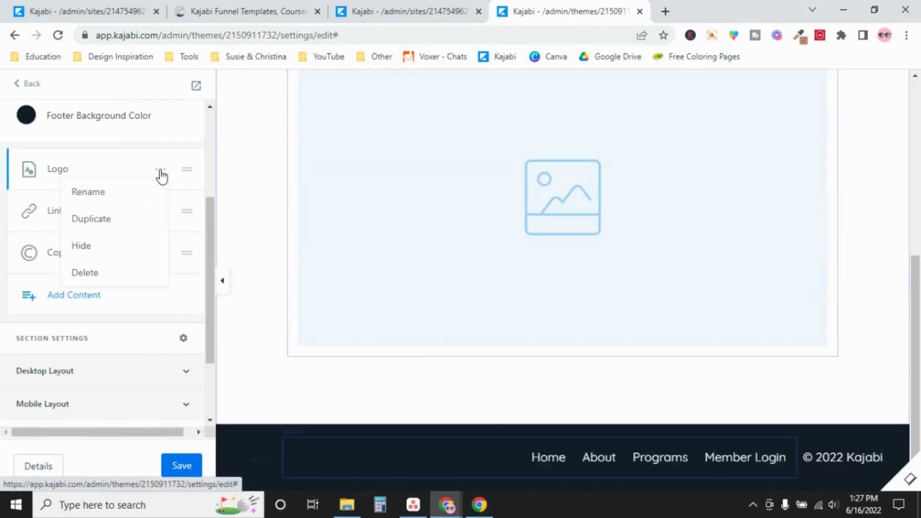
left_click(131, 274)
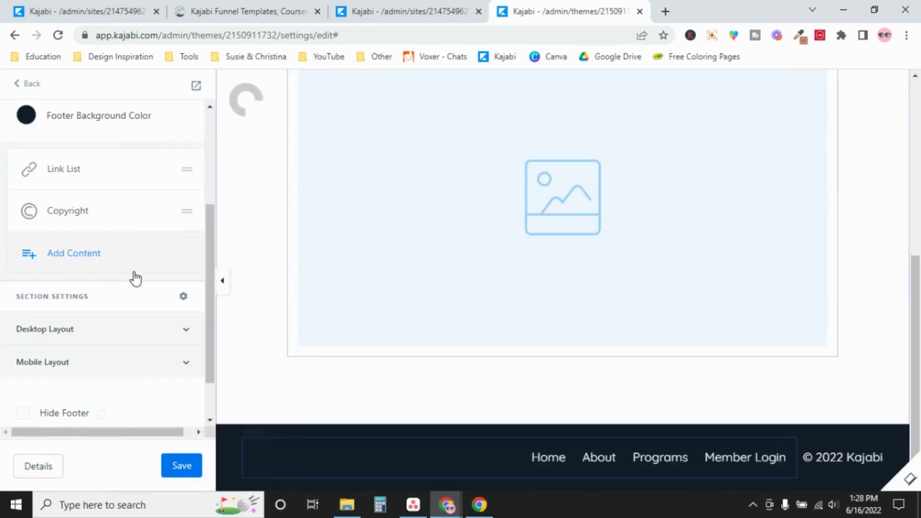
Set the footer Link List menu to Footer and save.
left_click(61, 170)
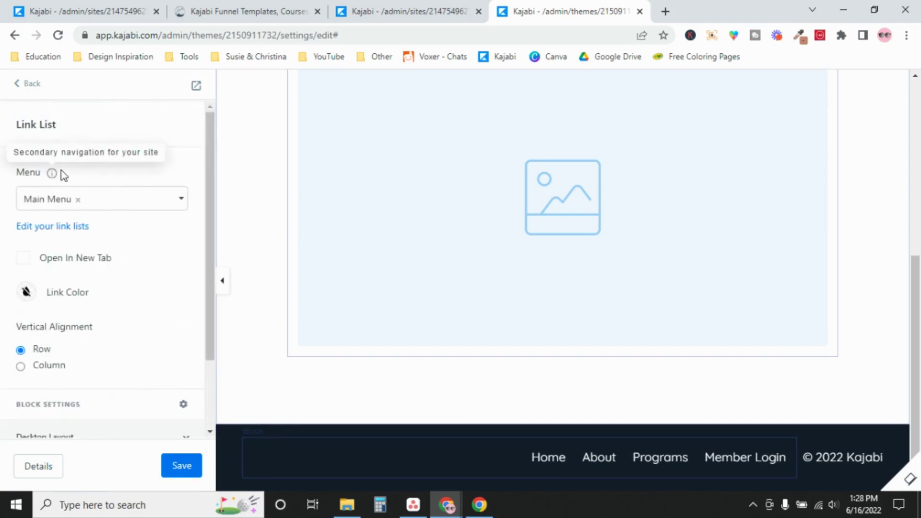
left_click(78, 200)
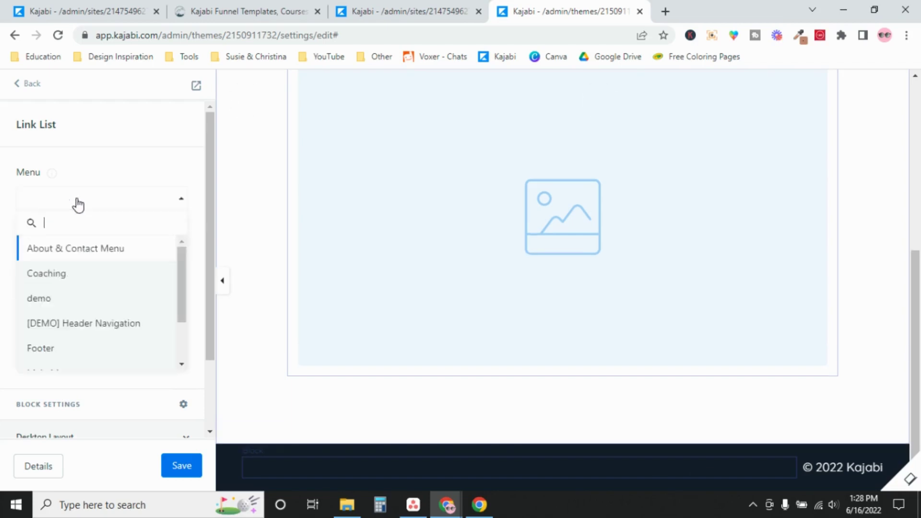
left_click(48, 349)
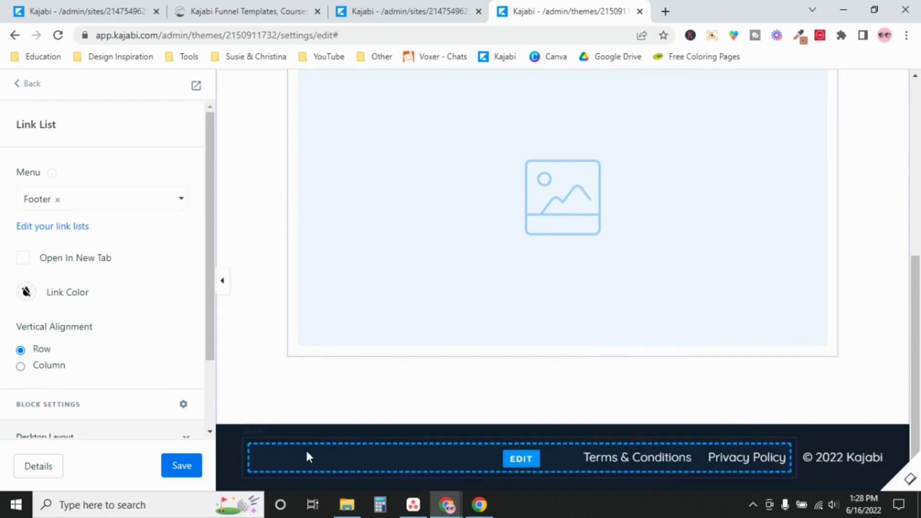
left_click(179, 466)
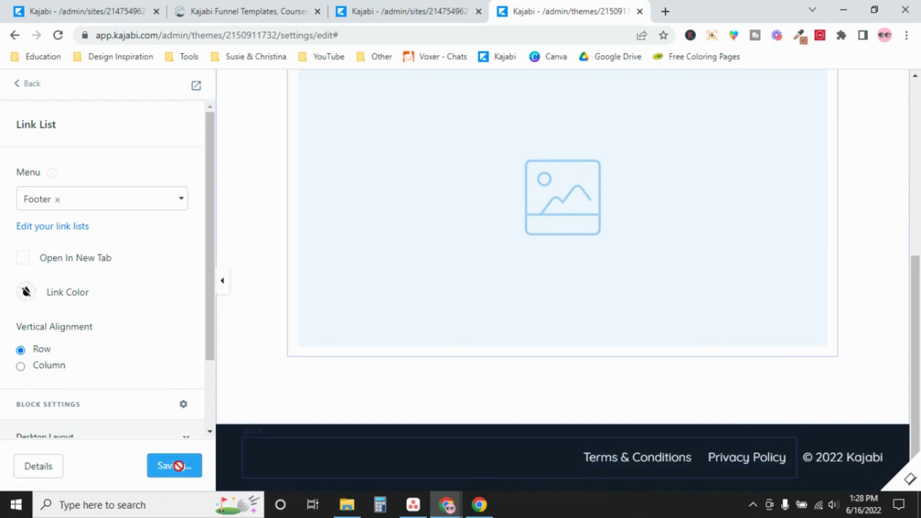
Replace Kajabi with Business Name in the footer Copyright block.
left_click(31, 85)
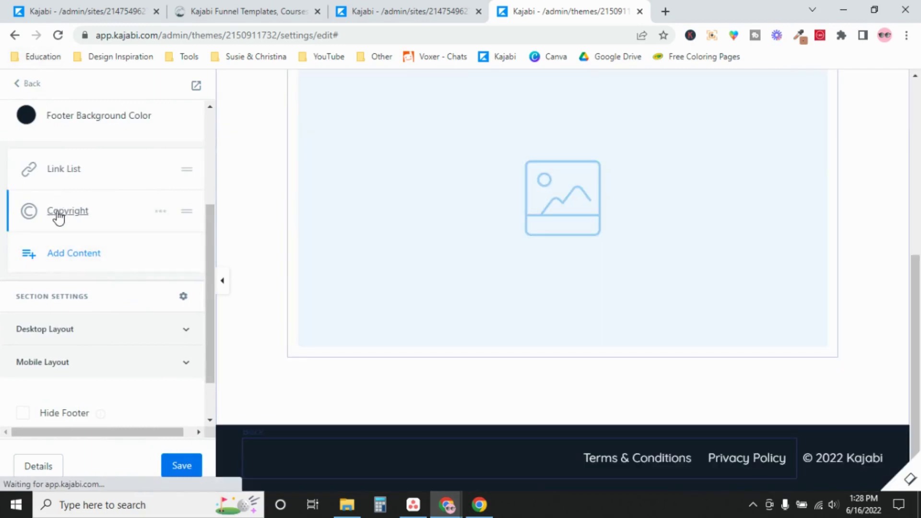
left_click(58, 213)
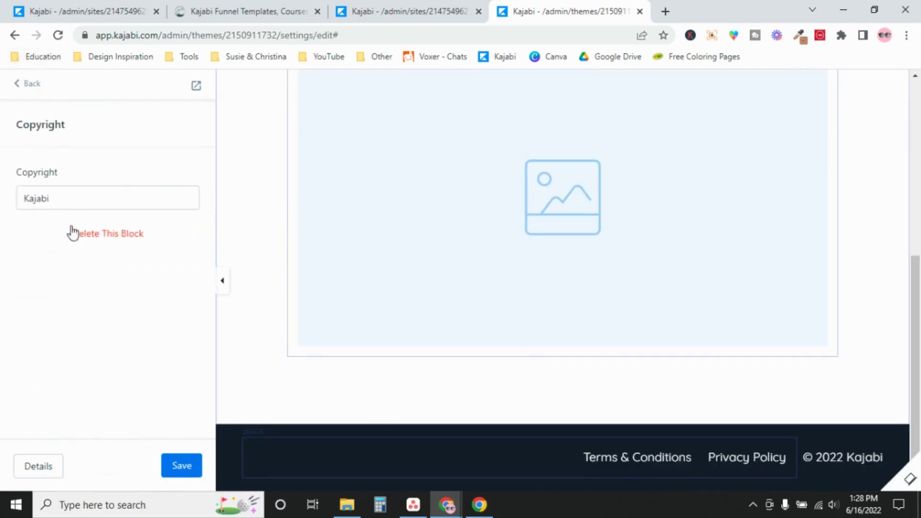
left_click_drag(80, 195, 3, 200)
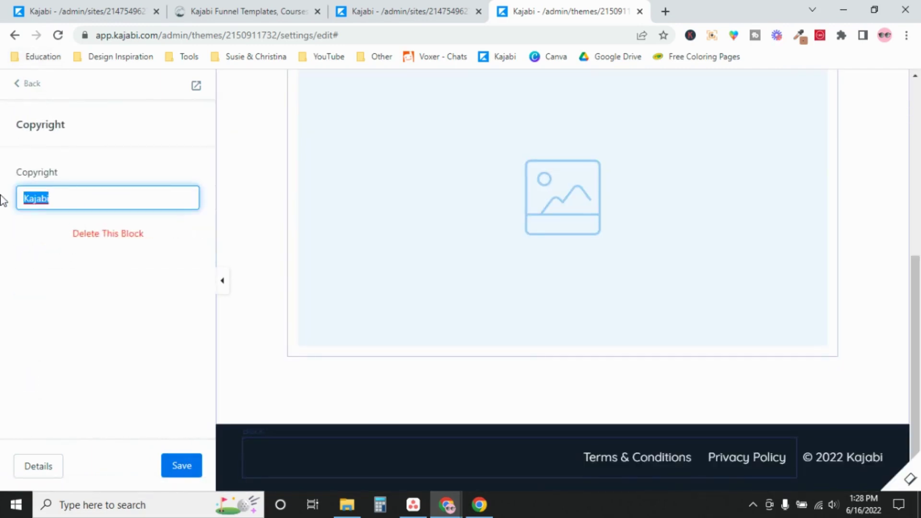
type("Business Nzame")
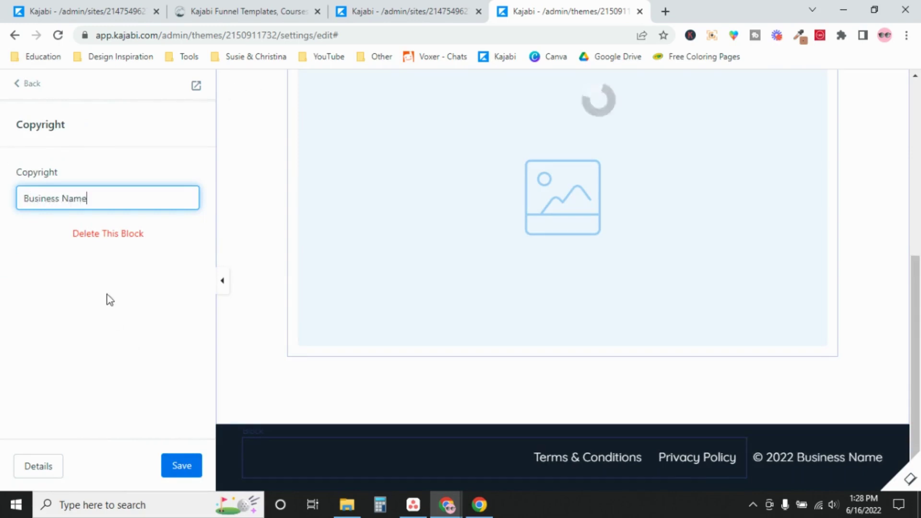
left_click(107, 298)
left_click(27, 85)
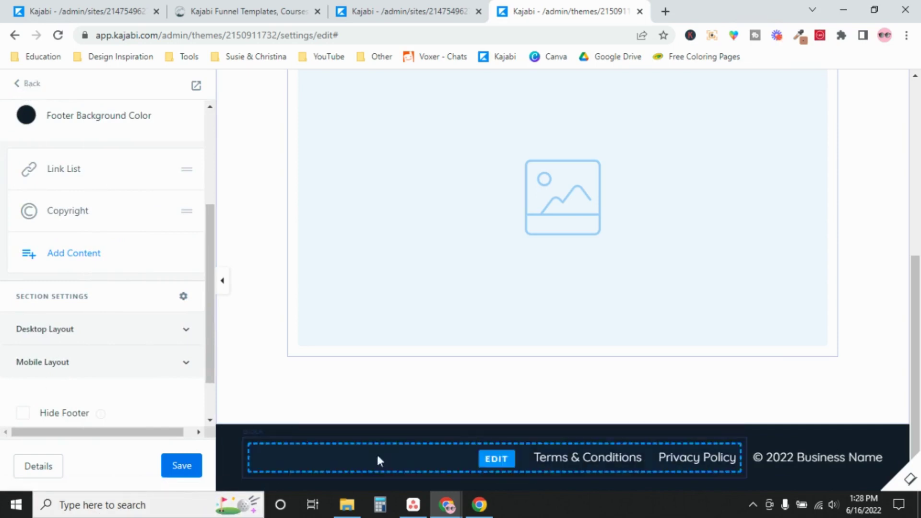
Add a Social Icons block with Facebook, Twitter and Instagram links opening in a new tab, and save.
left_click(70, 259)
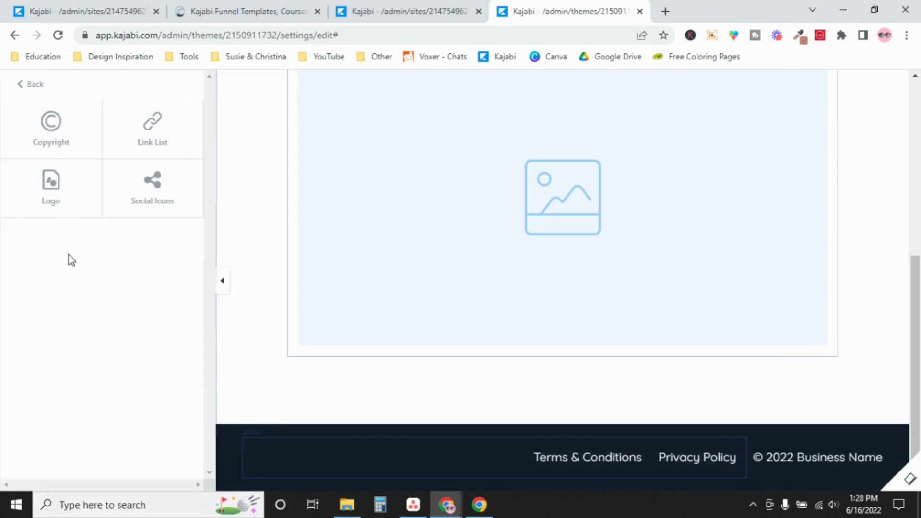
left_click(152, 184)
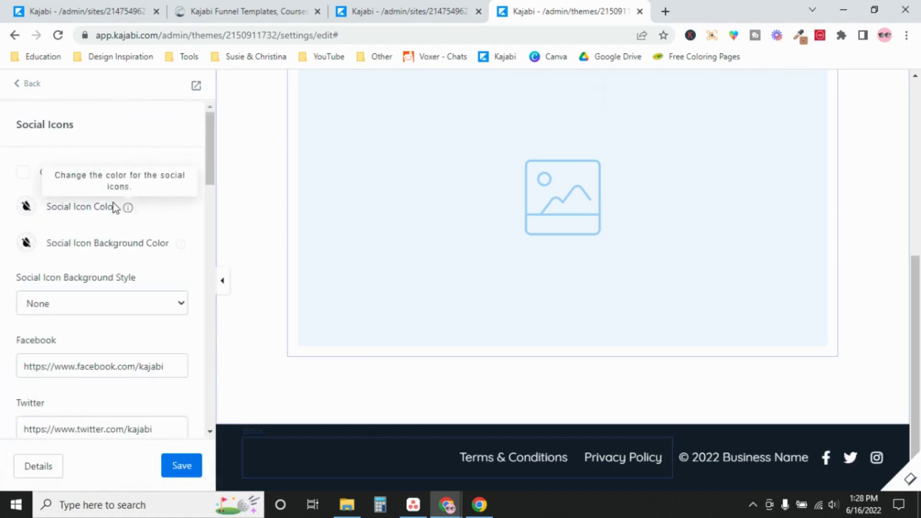
left_click(25, 172)
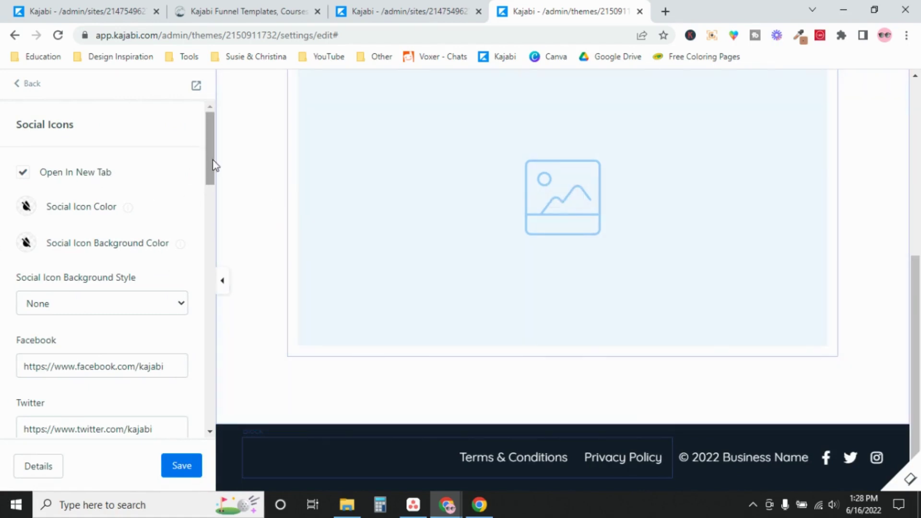
left_click_drag(214, 165, 197, 208)
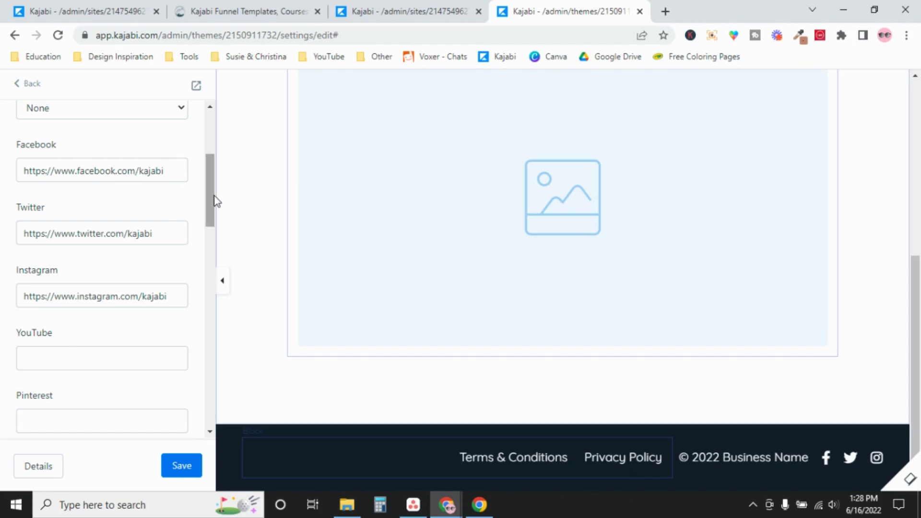
left_click_drag(216, 200, 197, 412)
left_click_drag(210, 373, 209, 188)
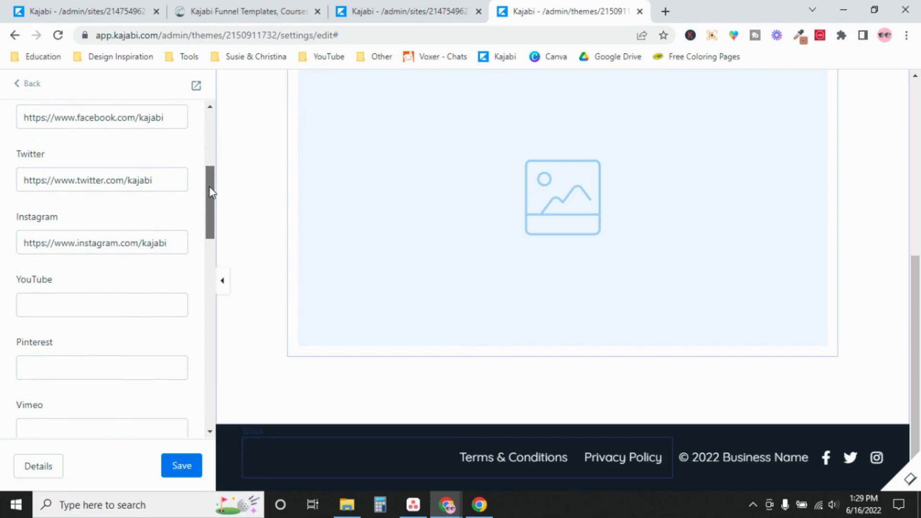
scroll(211, 193, "up", 1)
left_click(181, 466)
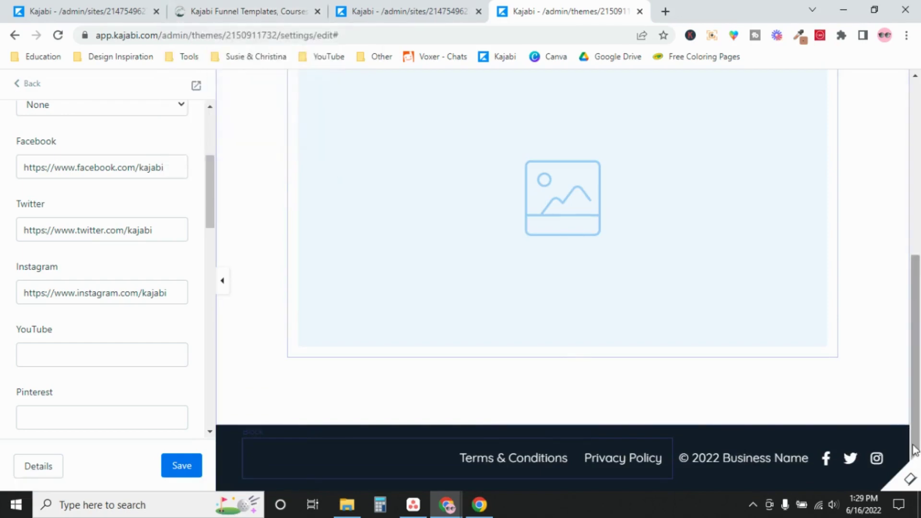
Read the Social Icons (optional) guideline in the guide article.
left_click(255, 9)
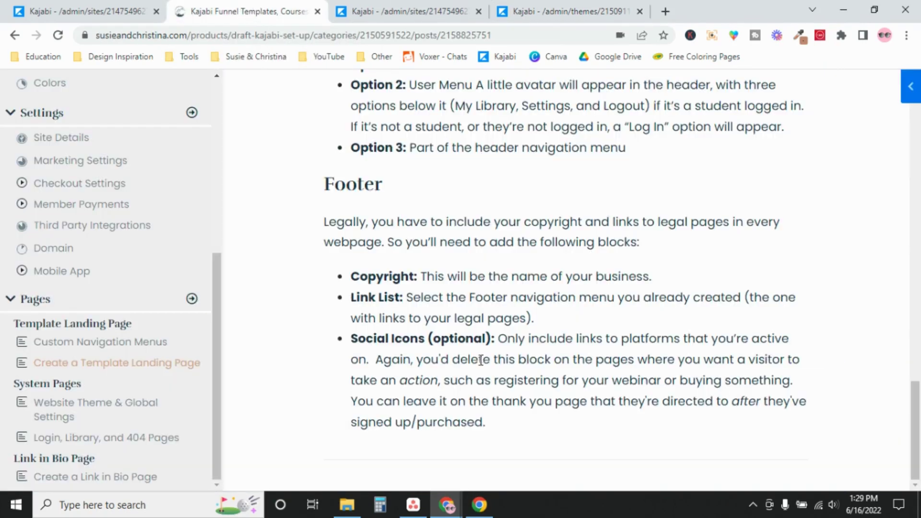
left_click_drag(357, 342, 495, 335)
left_click(500, 409)
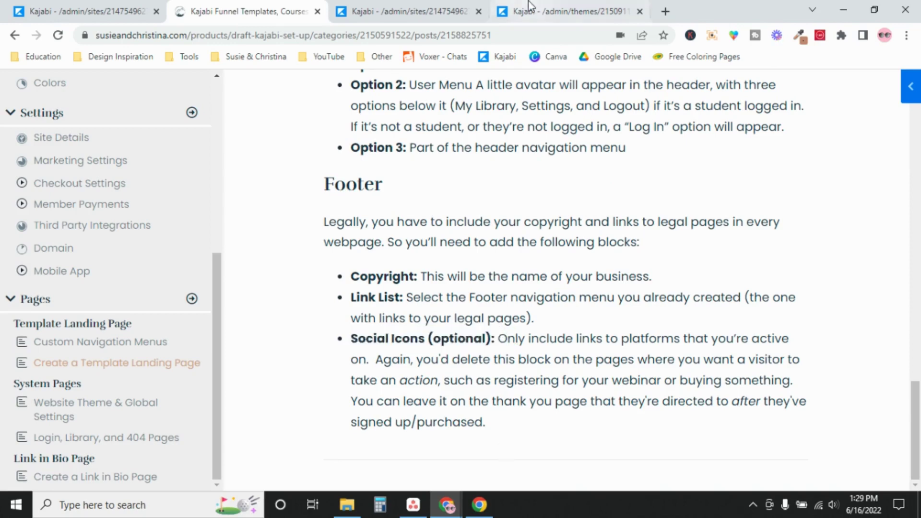
Back in the theme editor, scroll the preview to check the footer links, copyright and social icons.
left_click(566, 11)
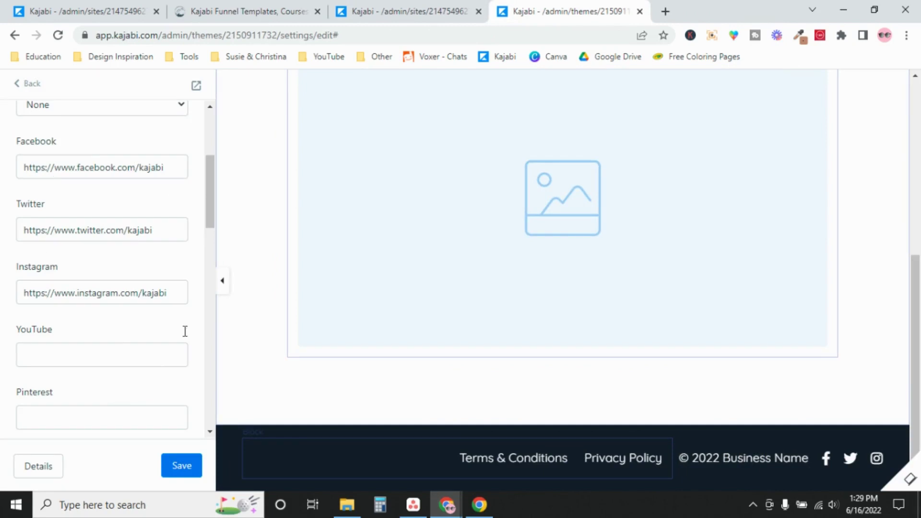
scroll(336, 192, "up", 10)
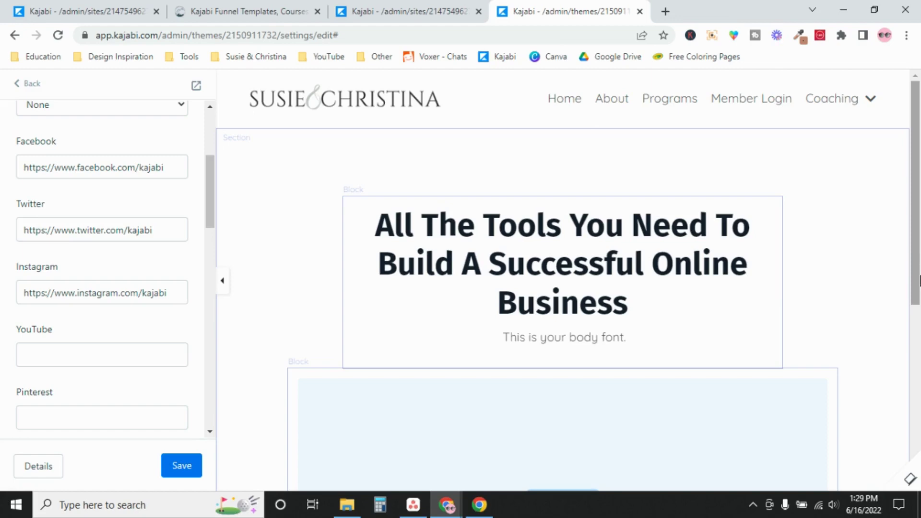
scroll(919, 271, "down", 7)
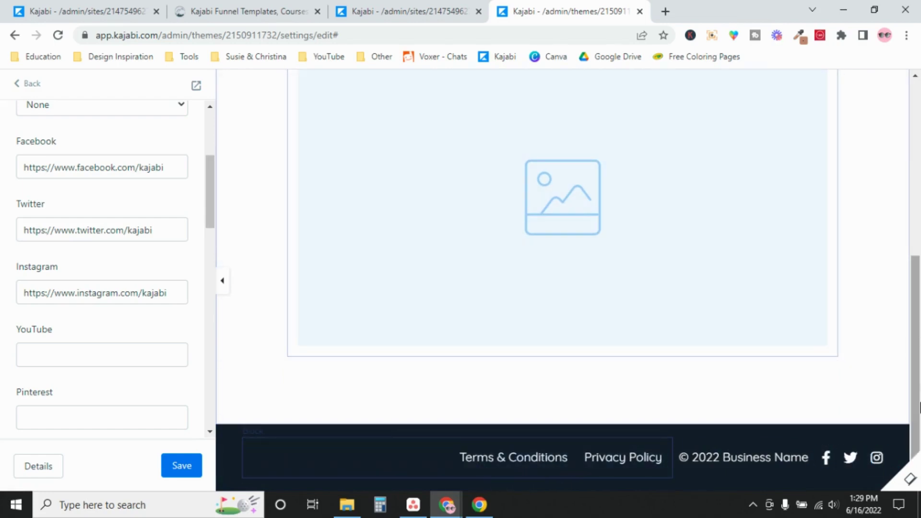
scroll(919, 394, "up", 1)
left_click_drag(919, 394, 920, 123)
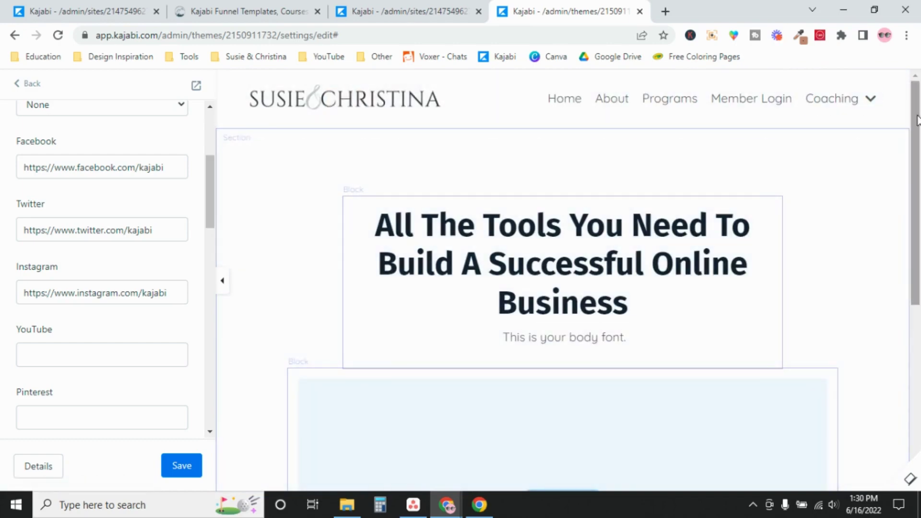
left_click_drag(919, 144, 919, 318)
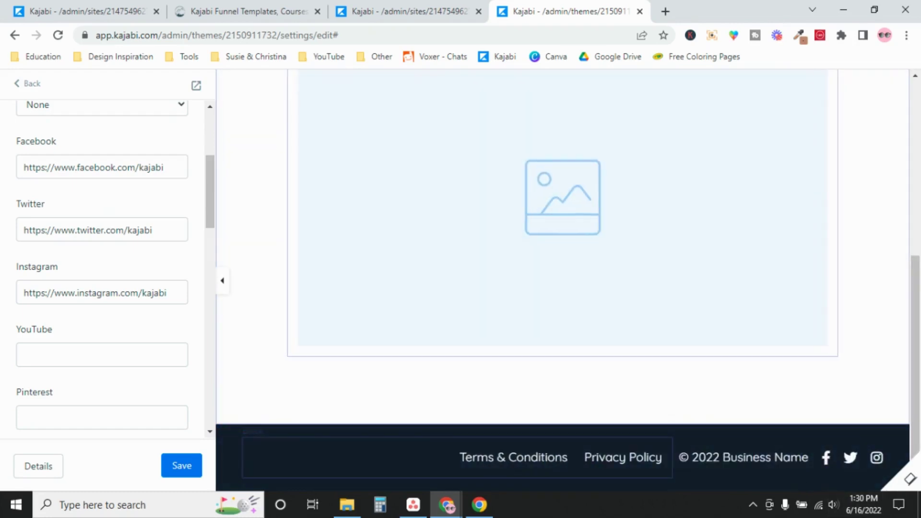
Return to the footer's block list and open the Social Icons block's options menu.
left_click(25, 84)
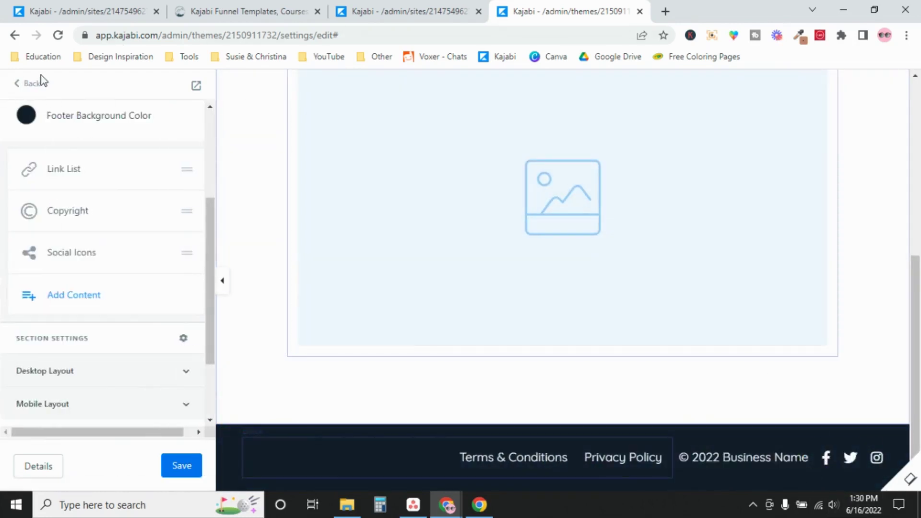
left_click(161, 253)
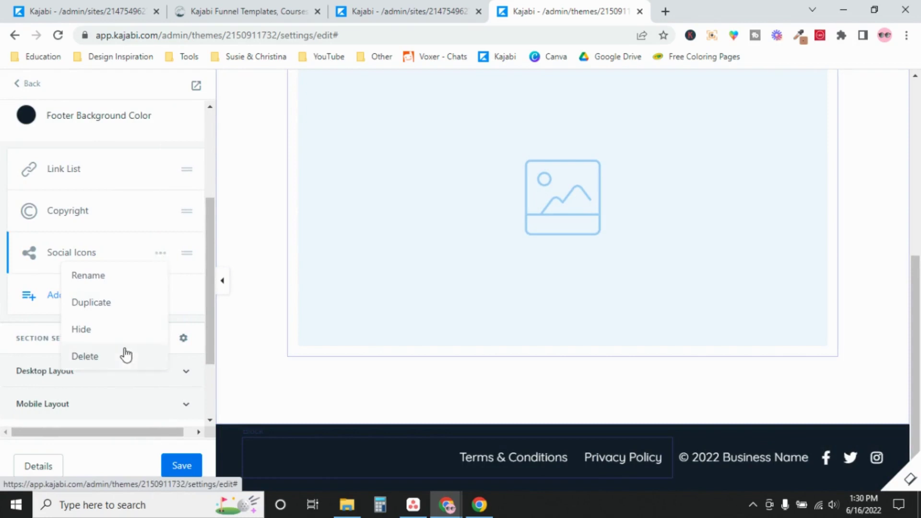